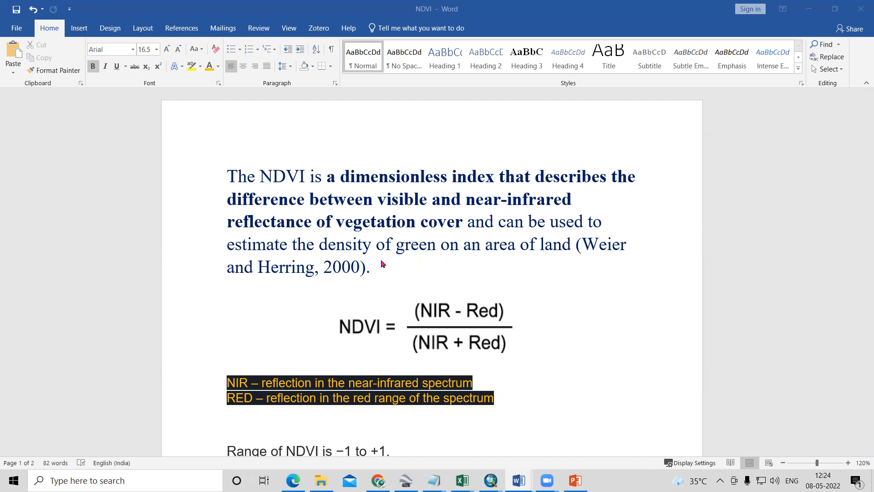
- Review the NDVI definition, formula and value range, and the Landsat 8 and Sentinel-2A band tables in the document
scroll(476, 378, down, 2)
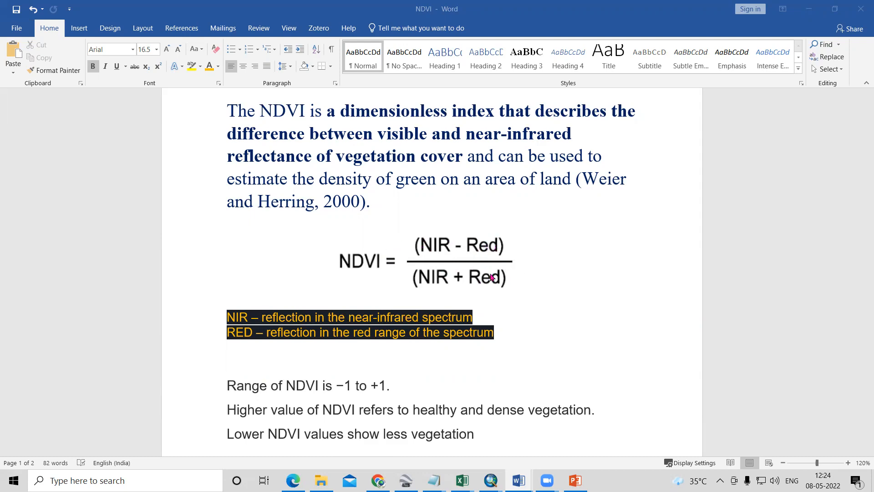
scroll(492, 277, up, 1)
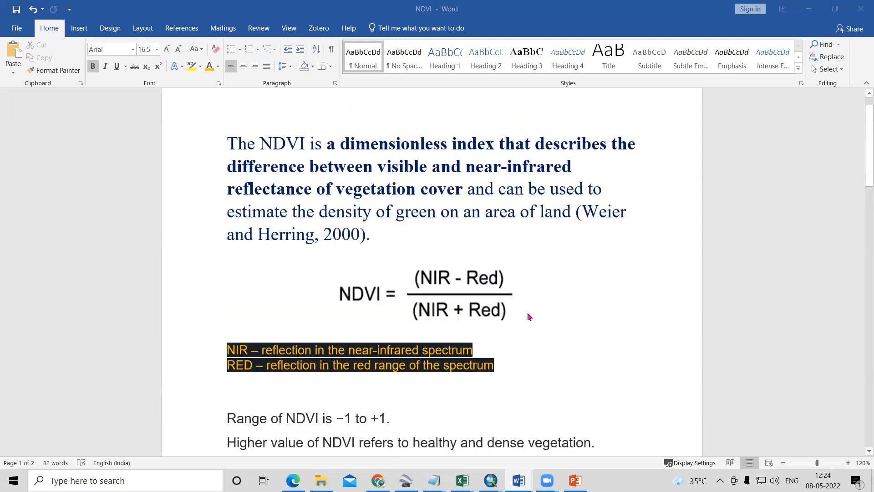
scroll(529, 315, down, 7)
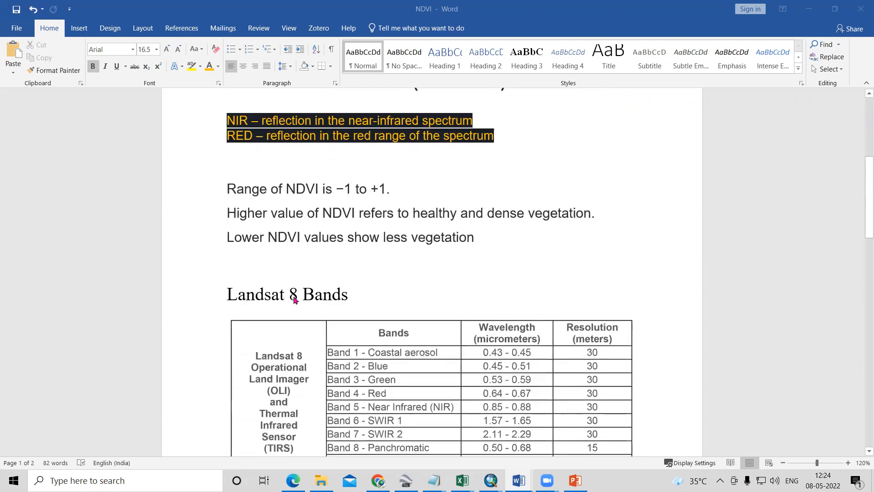
scroll(357, 318, down, 2)
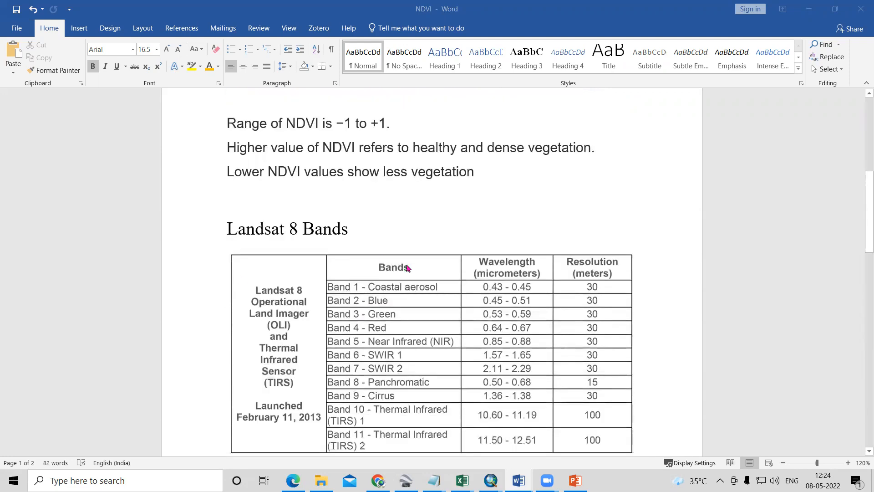
scroll(306, 233, down, 1)
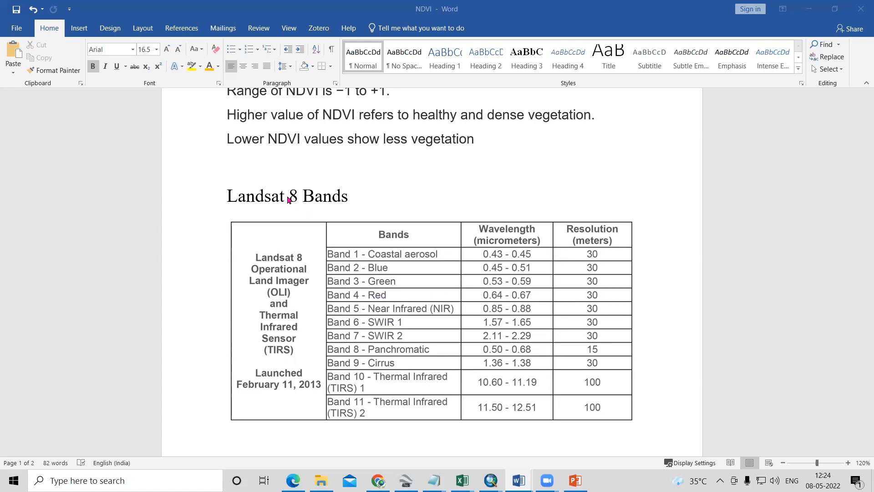
scroll(296, 221, up, 3)
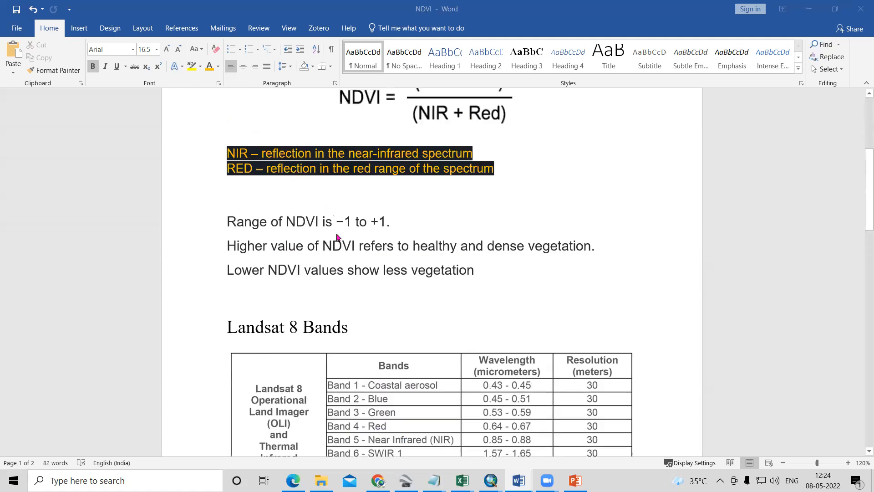
scroll(337, 237, down, 8)
scroll(337, 236, down, 3)
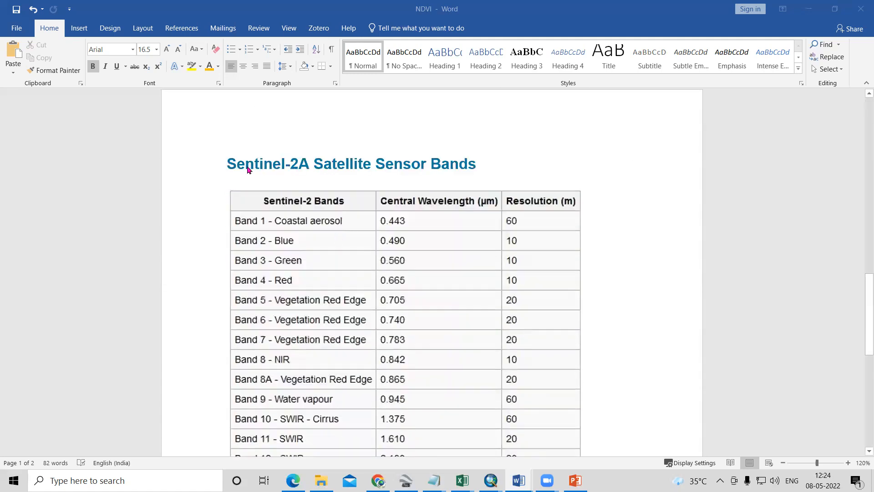
scroll(366, 182, down, 1)
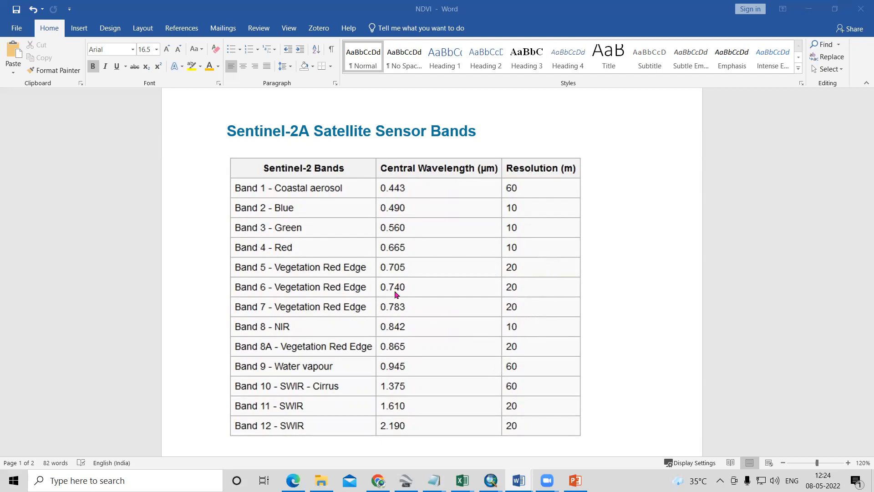
scroll(387, 309, up, 10)
scroll(391, 315, down, 2)
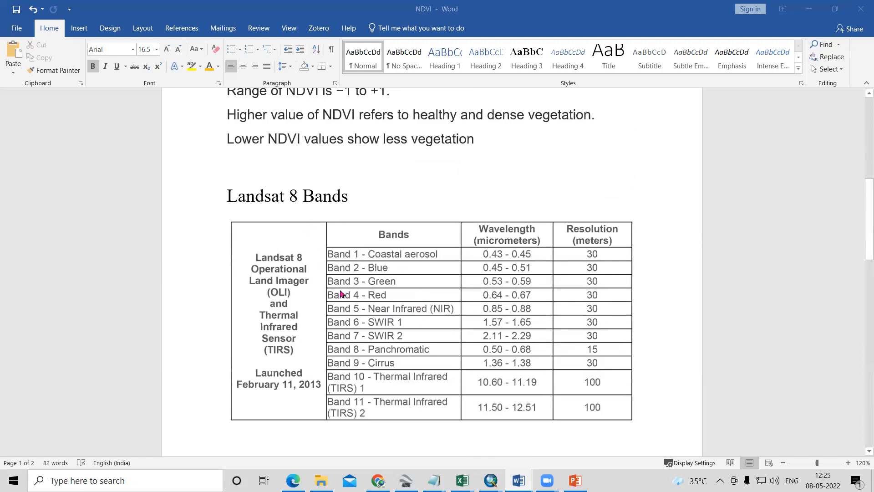
scroll(435, 343, down, 6)
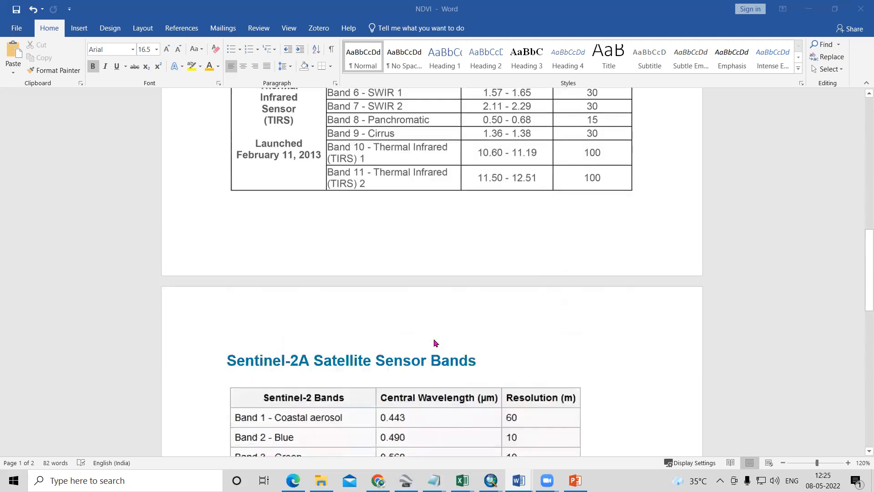
scroll(435, 343, down, 6)
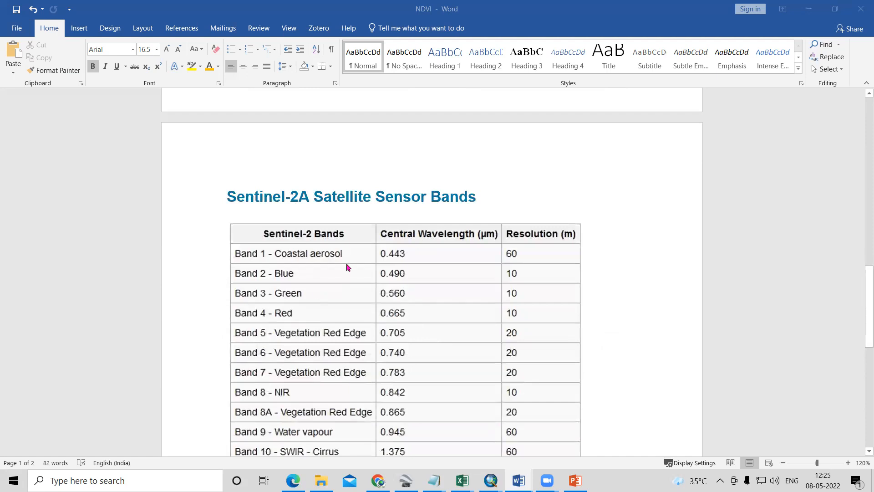
scroll(388, 286, down, 1)
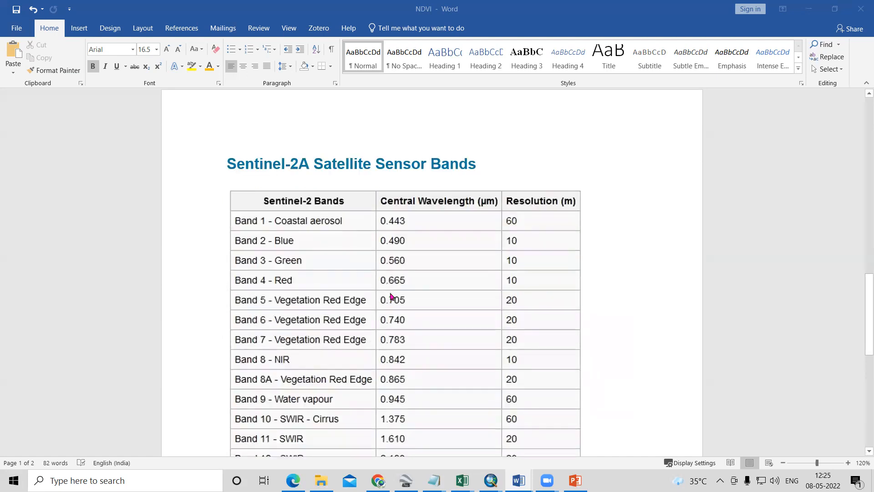
- Switch to File Explorer and examine the band files in the Landsat folder LC08_L1TP_147049_20200320_20200822_02_T1
mouse_move(321, 480)
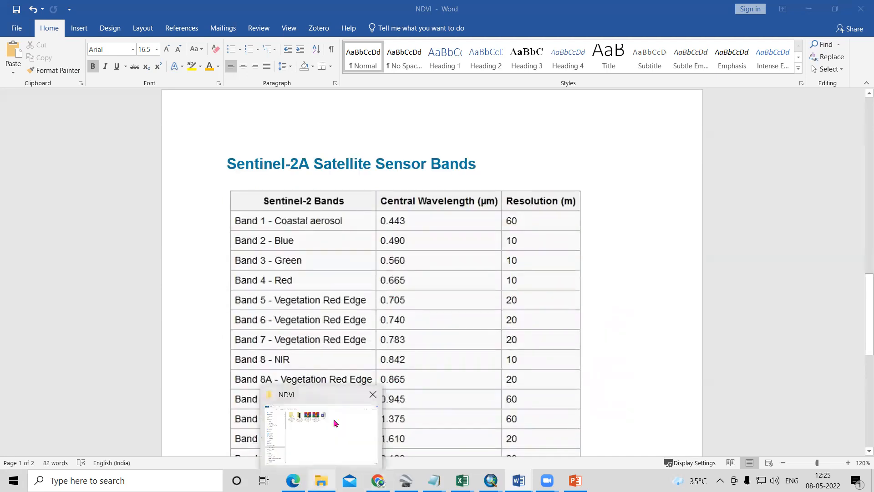
click(332, 425)
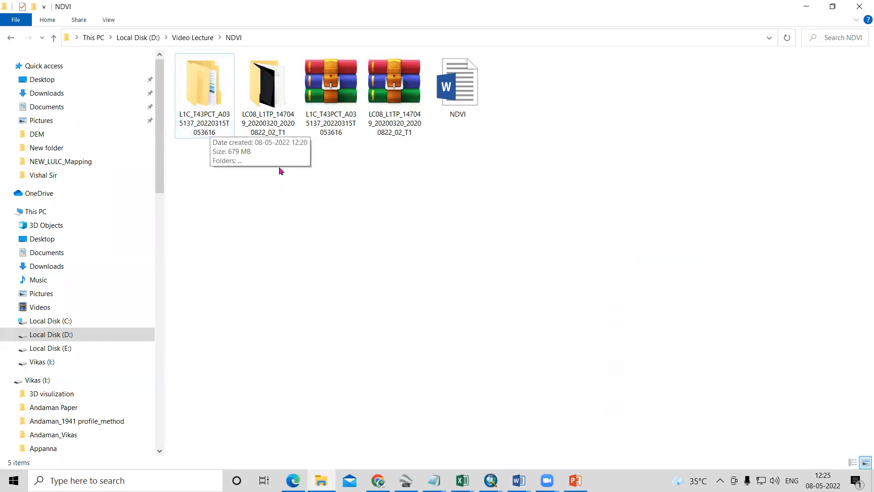
double_click(255, 132)
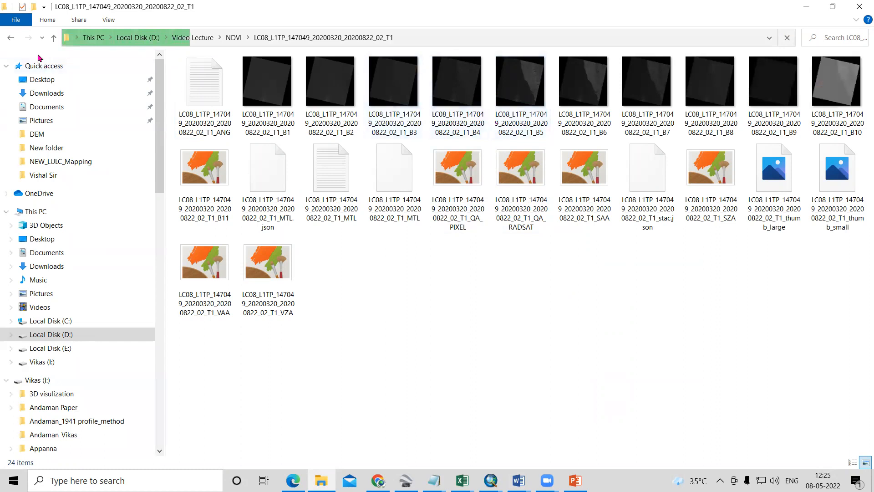
- Open the Sentinel-2 folder L1C_T43PCT_A035137_20220315T053616 down to GRANULE's IMG_DATA and locate the B04 and B08 band files
double_click(214, 116)
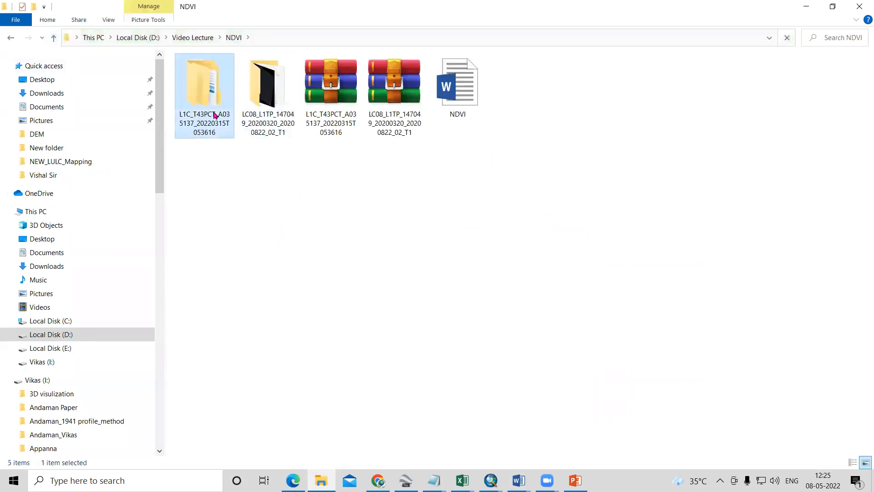
double_click(218, 75)
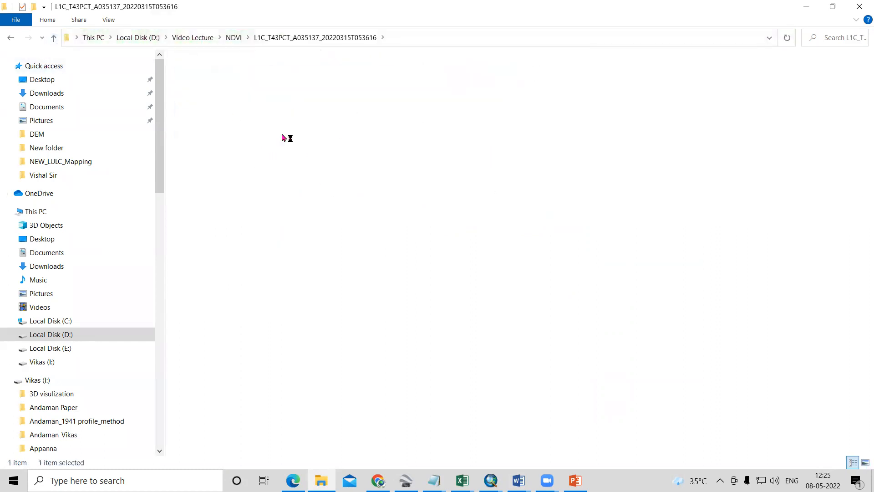
double_click(227, 100)
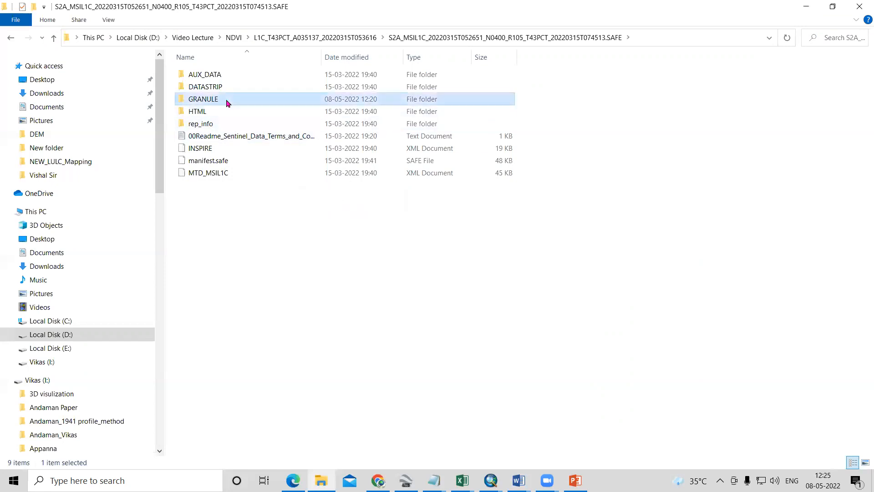
click(228, 82)
double_click(228, 80)
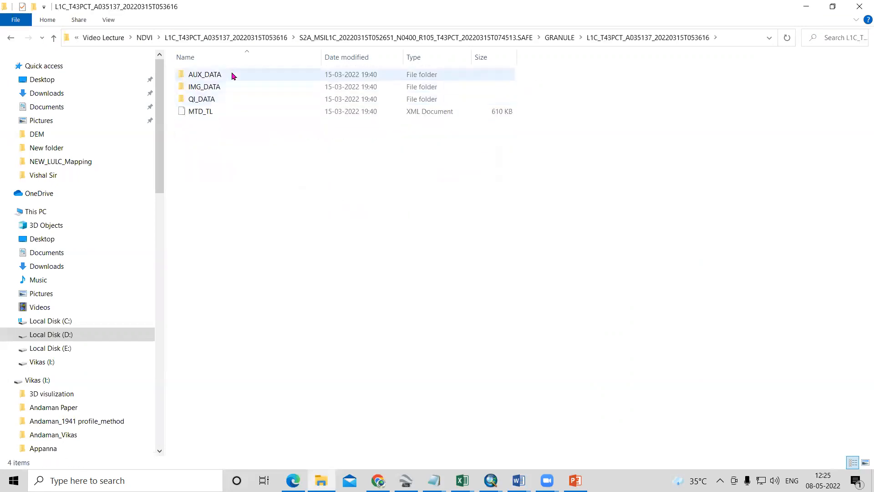
click(234, 92)
double_click(234, 91)
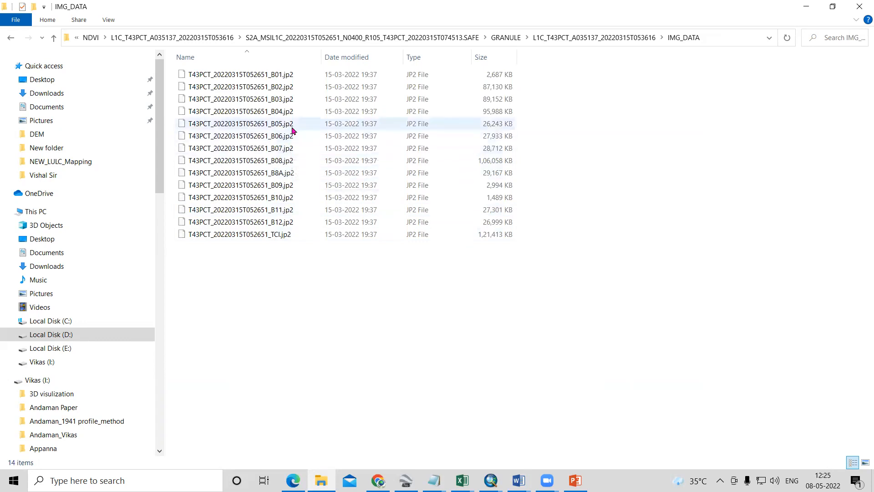
click(286, 165)
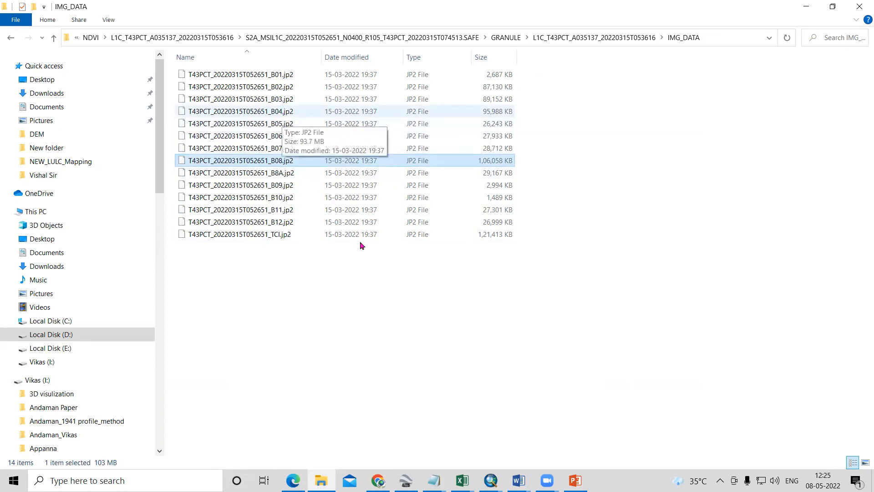
click(351, 362)
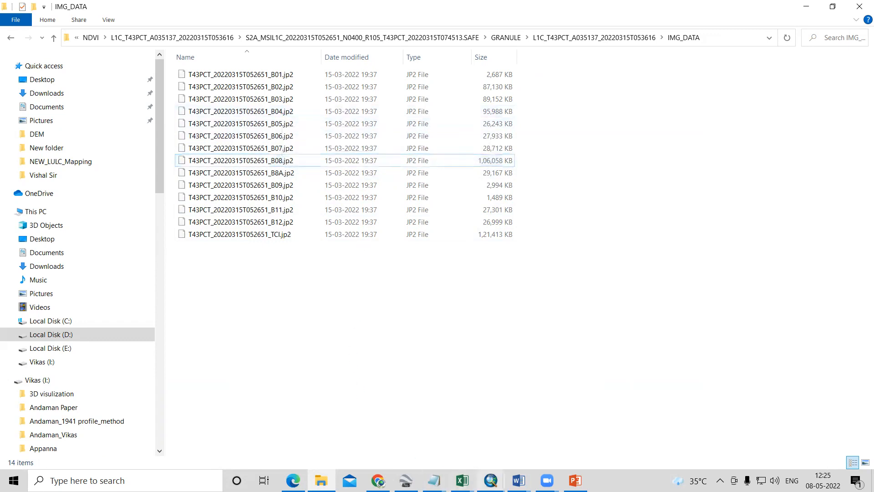
- Switch to ArcMap and browse the catalog to D:\Video Lecture\NDVI, expanding the Landsat folder LC08_L1TP_147049_20200320_20200822_02_T1
mouse_move(490, 481)
click(517, 417)
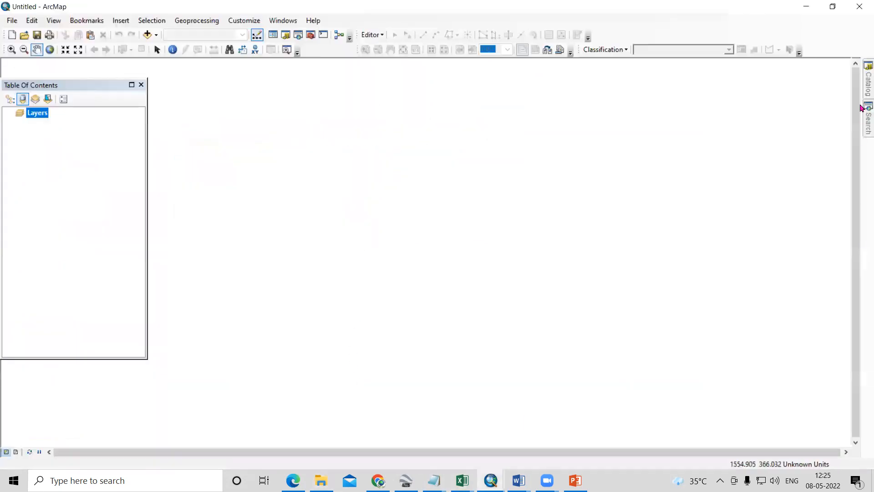
click(861, 82)
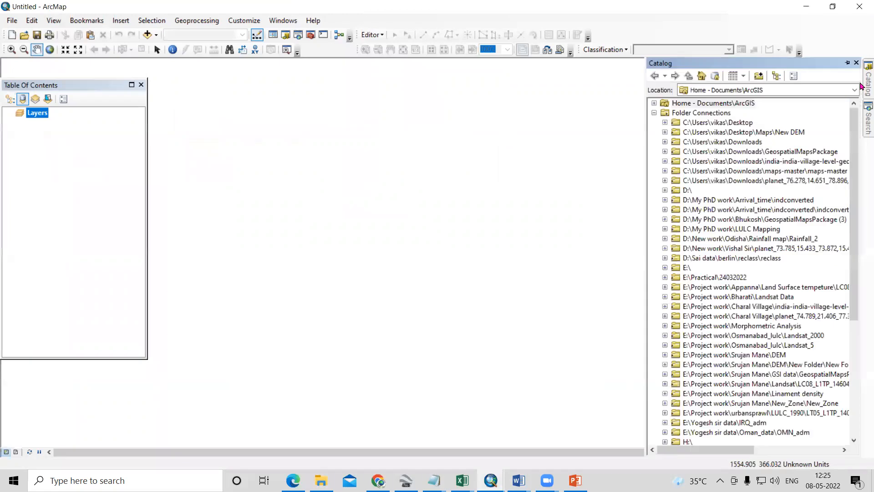
click(667, 191)
click(700, 200)
key(v)
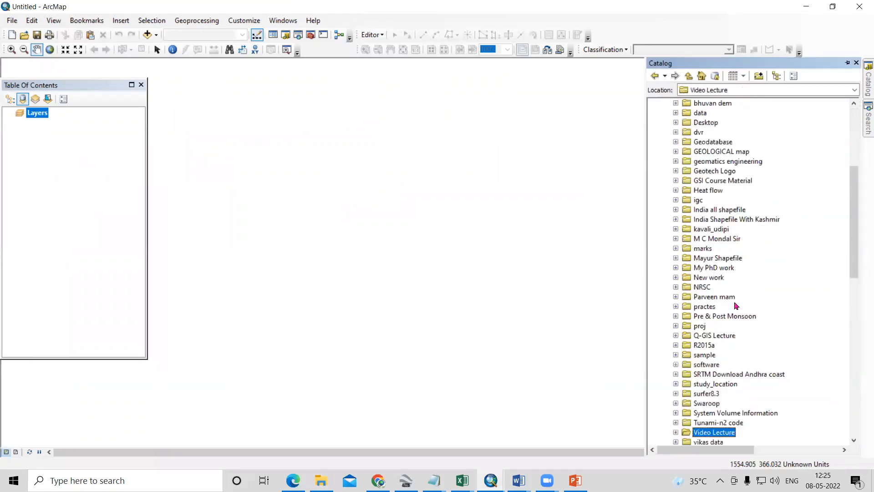
scroll(728, 306, down, 4)
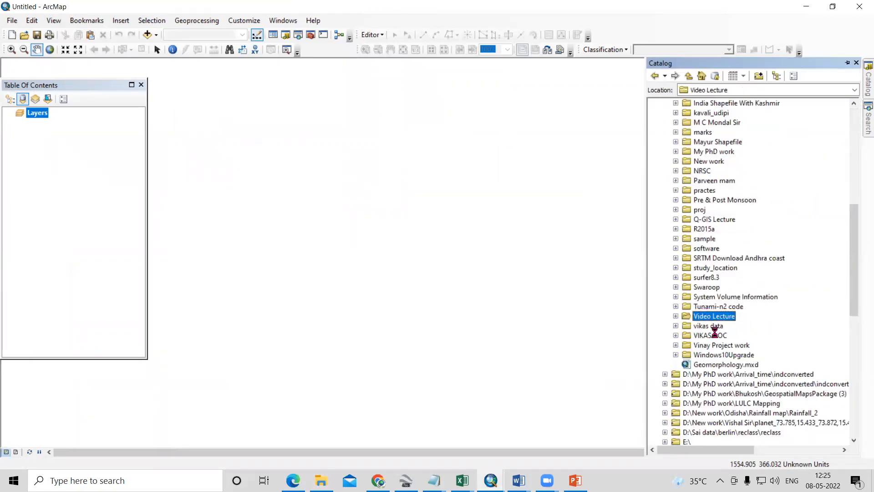
scroll(715, 334, down, 4)
click(713, 221)
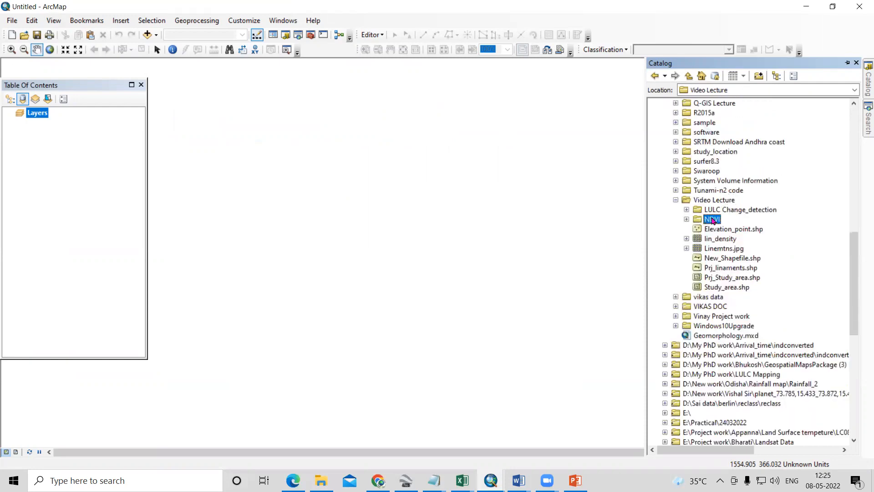
double_click(712, 220)
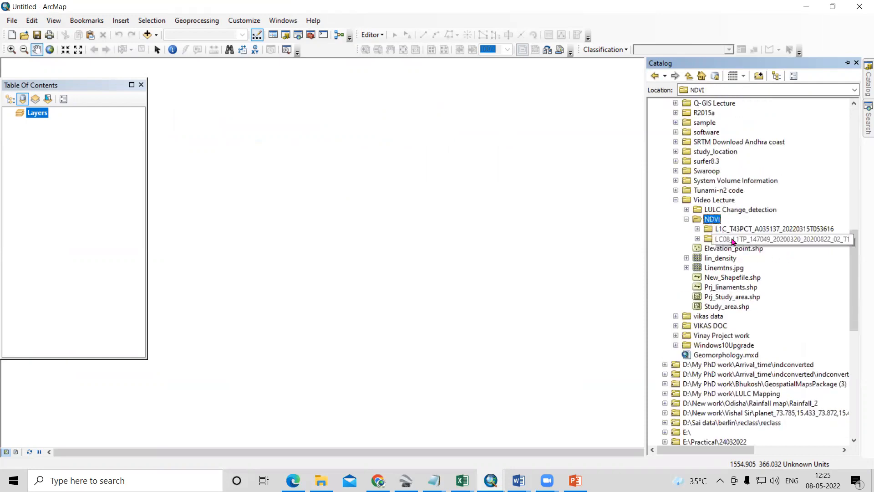
double_click(731, 239)
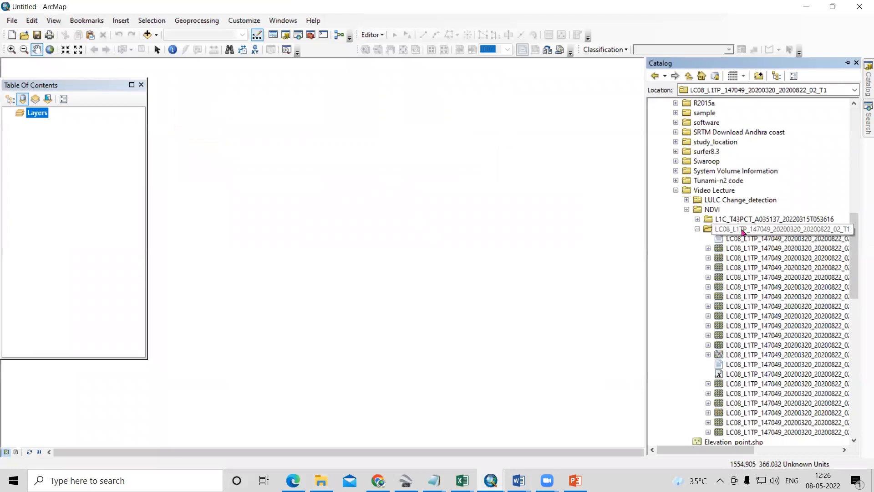
- Add the Landsat band rasters B5.TIF and B4.TIF to the map and widen the Table Of Contents to show their full names
drag(723, 451, 741, 451)
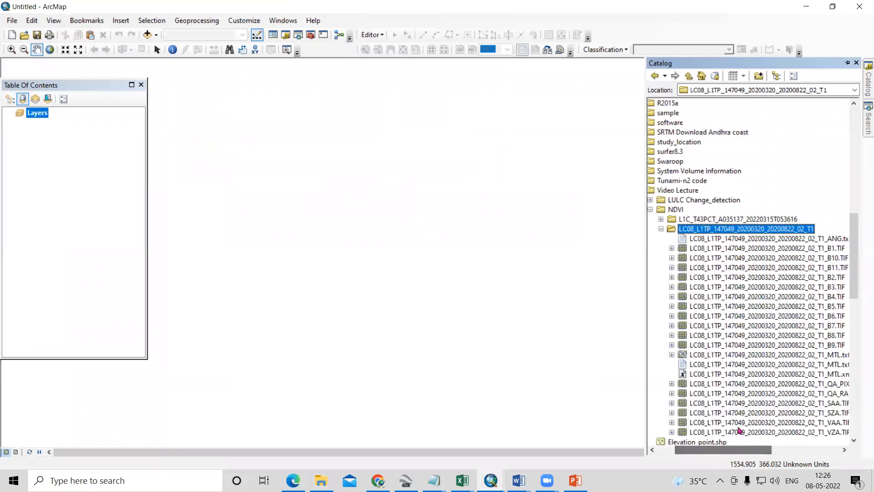
drag(825, 308, 390, 318)
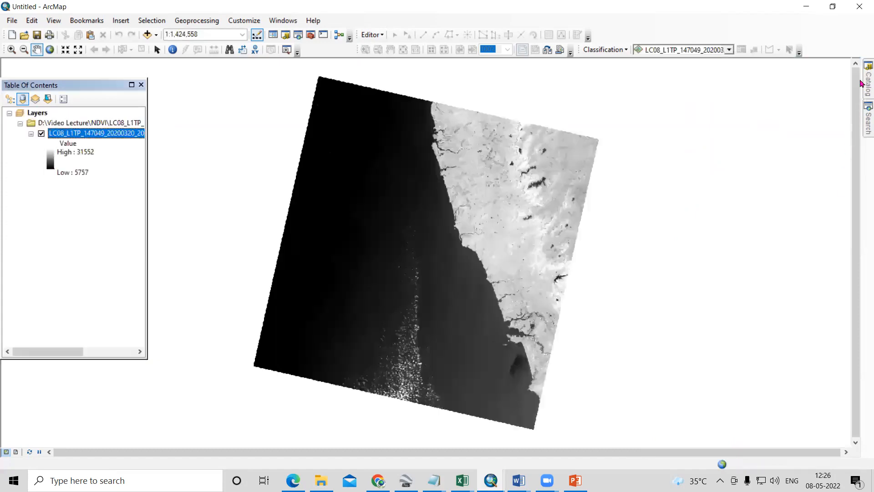
mouse_move(860, 96)
drag(829, 296, 373, 300)
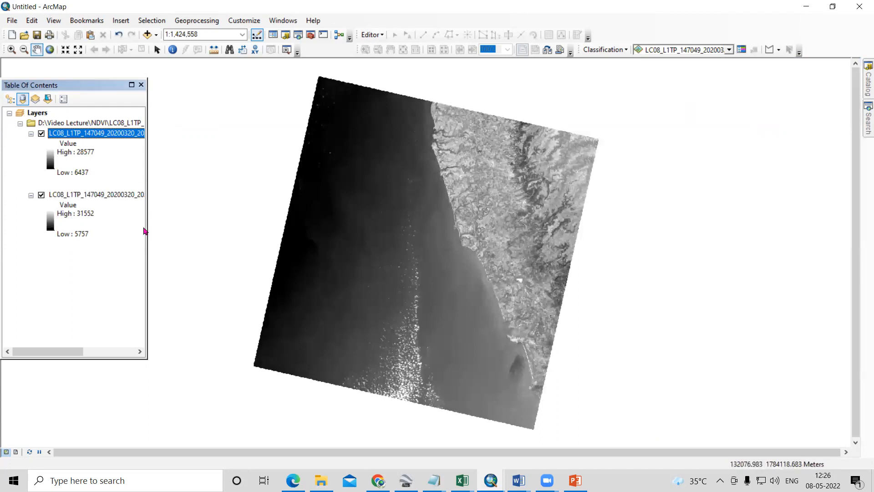
drag(146, 230, 233, 225)
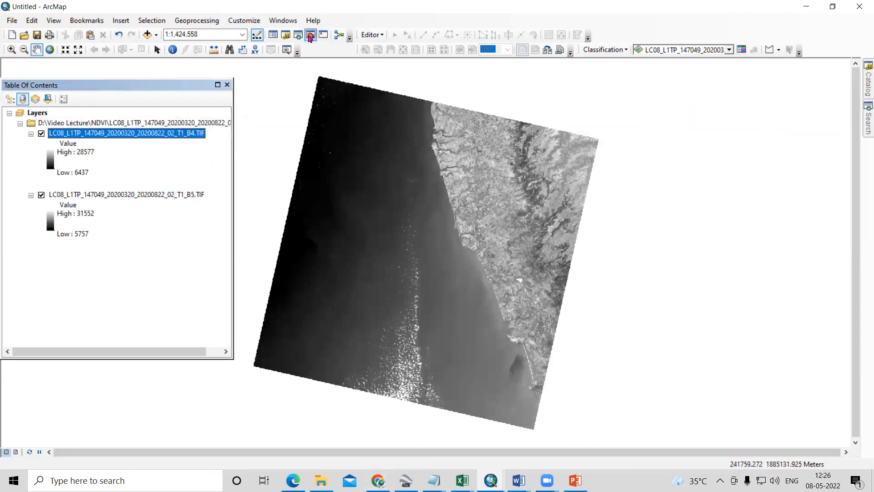
- Open the Raster Calculator from the Map Algebra toolset of the Spatial Analyst Tools
click(322, 37)
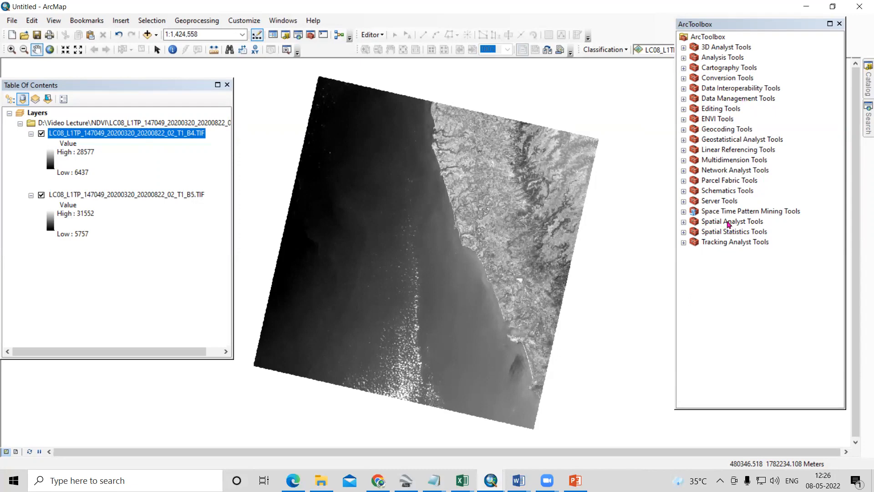
double_click(730, 222)
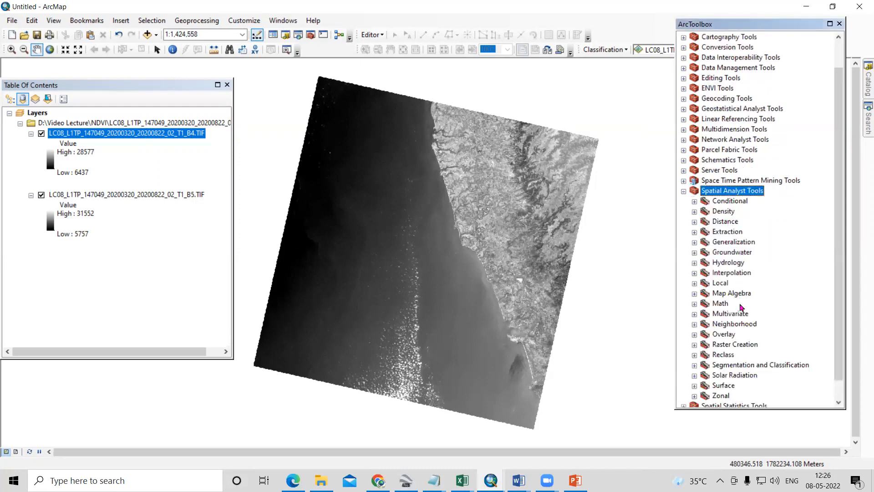
double_click(736, 294)
double_click(746, 304)
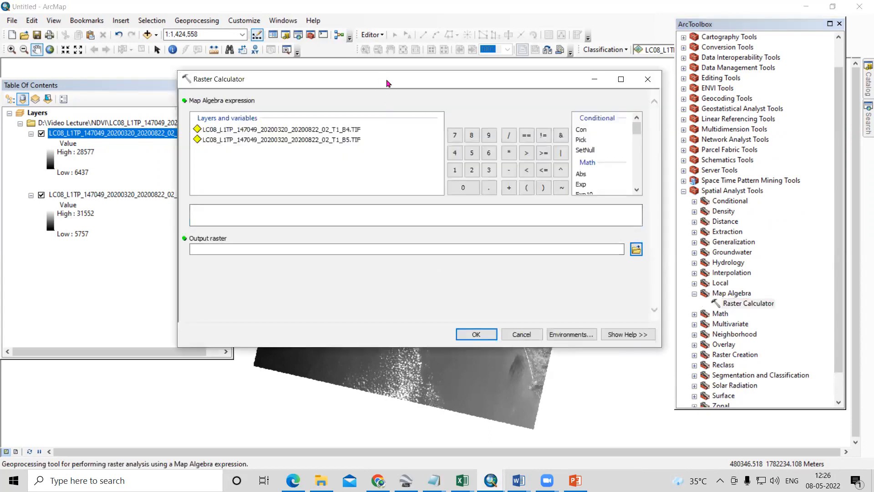
drag(387, 83, 436, 128)
- Insert the Float function from the Math group into the empty map algebra expression
scroll(636, 225, down, 3)
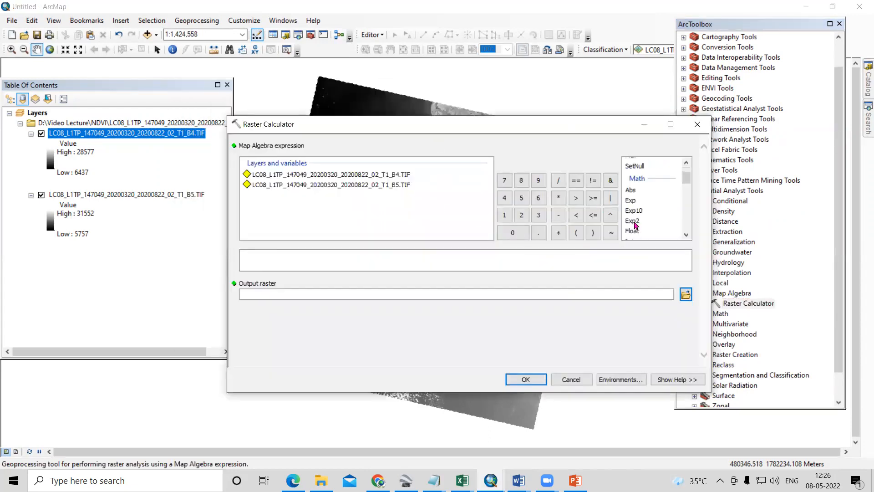
scroll(636, 228, down, 2)
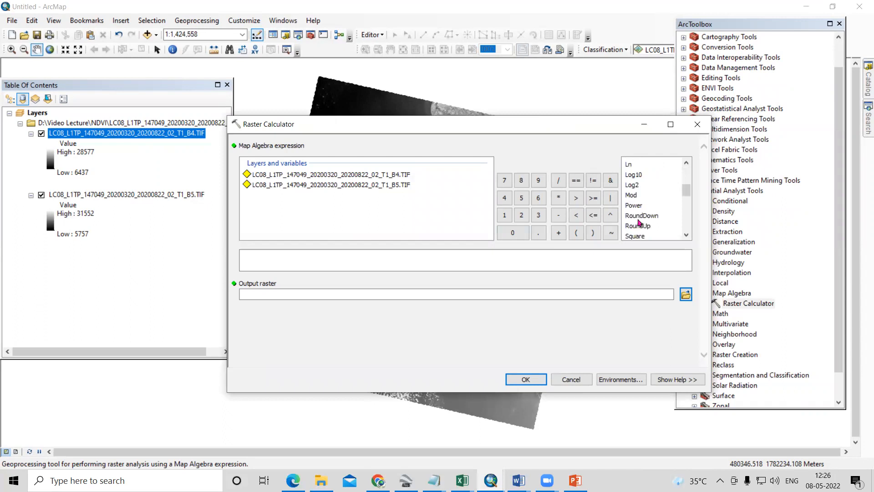
scroll(640, 213, down, 2)
scroll(640, 218, up, 5)
double_click(633, 202)
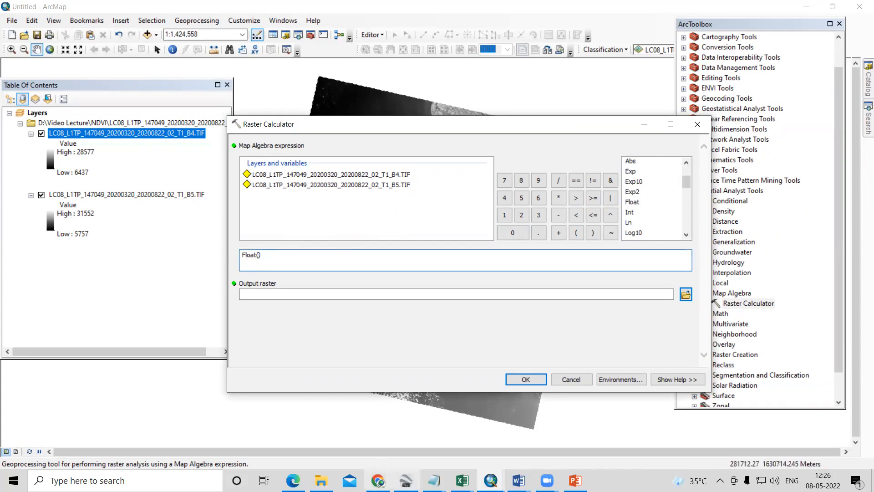
- Switch to the NDVI document in Word to examine the NDVI formula and return to ArcMap
mouse_move(519, 480)
click(633, 457)
scroll(416, 257, up, 10)
scroll(415, 258, up, 5)
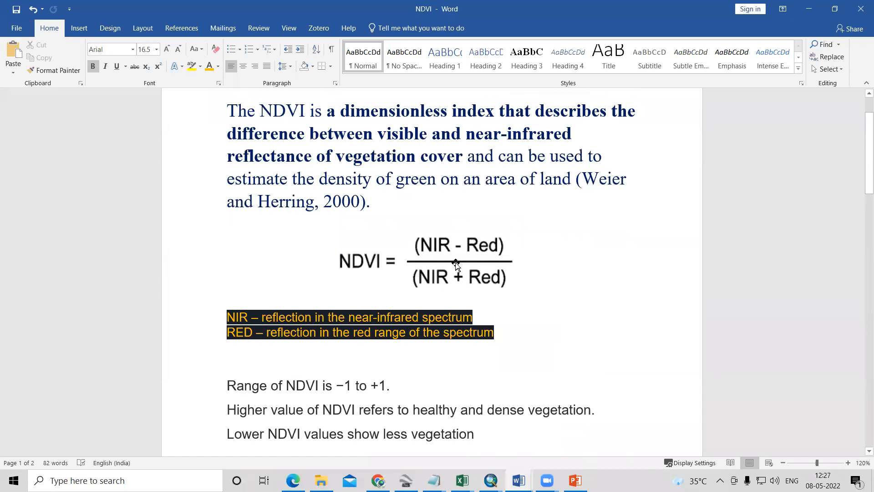
click(807, 9)
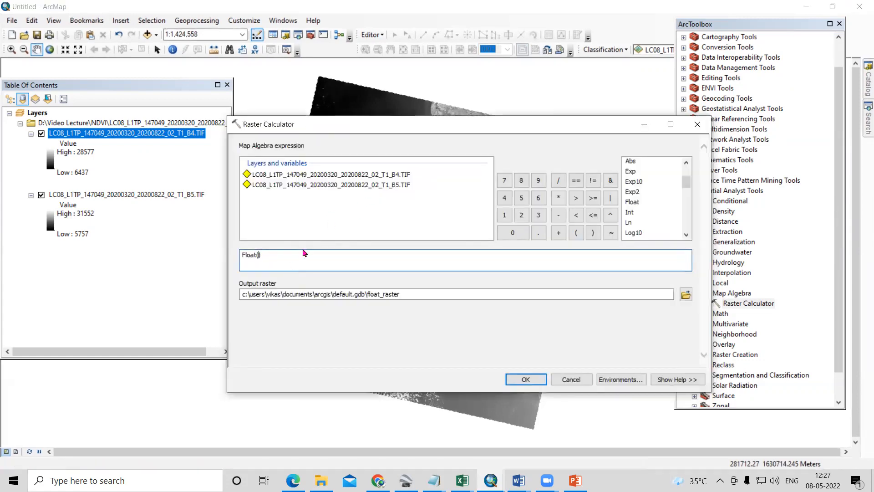
- Build the numerator as Float of the B5.TIF raster minus the B4.TIF raster, followed by the division operator
double_click(360, 186)
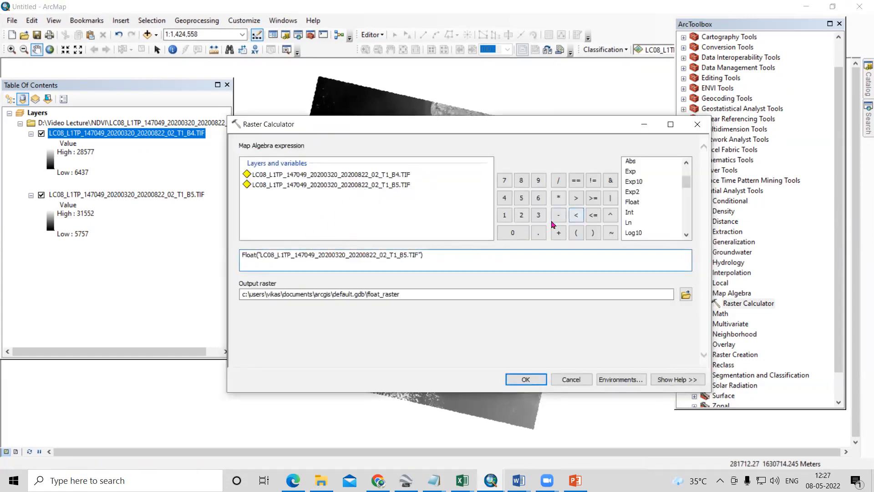
click(558, 215)
double_click(364, 175)
click(608, 262)
click(558, 181)
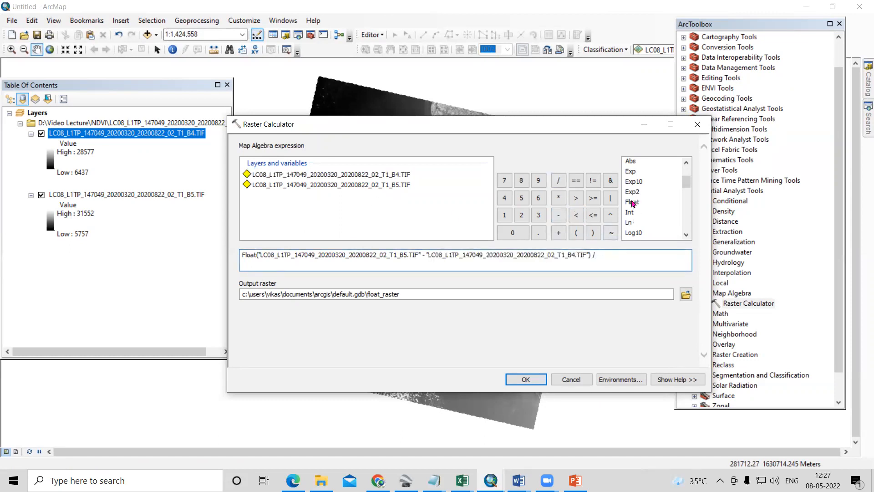
- Complete the expression's denominator as Float of the B5.TIF raster plus the B4.TIF raster
double_click(633, 202)
double_click(389, 186)
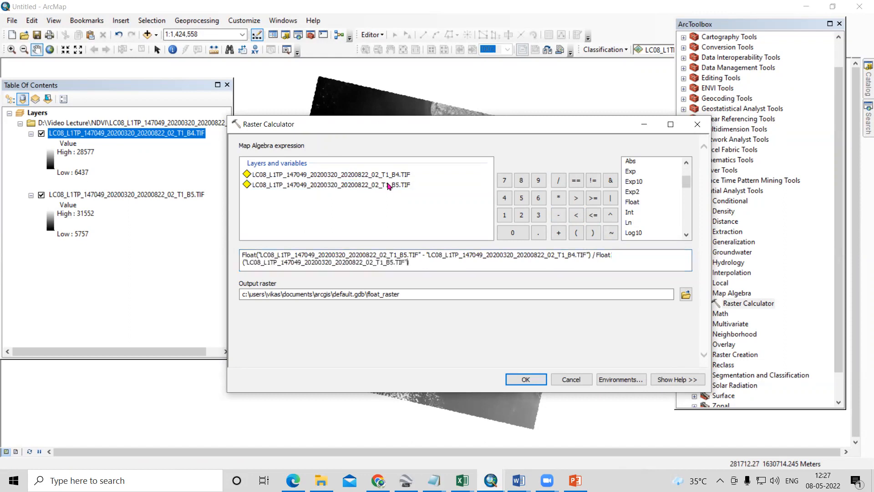
click(558, 233)
double_click(387, 175)
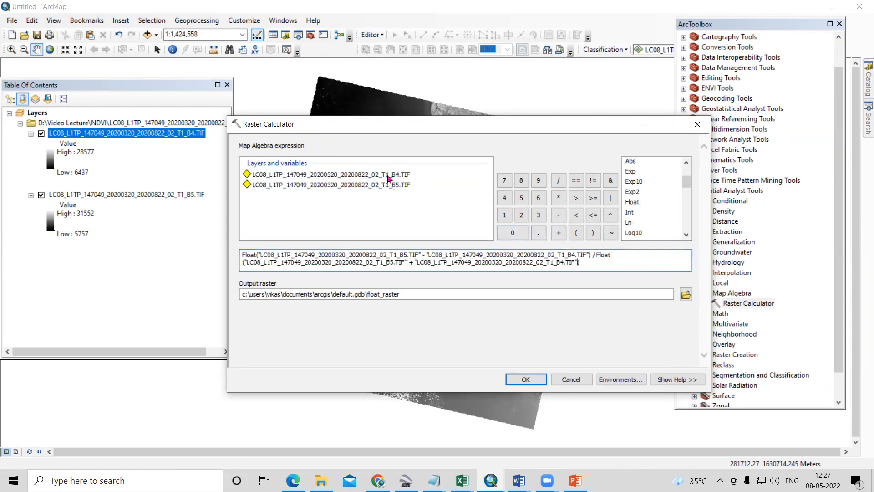
- Browse for the output raster location and go to the folder D:\Video Lecture\NDVI
click(686, 294)
click(485, 186)
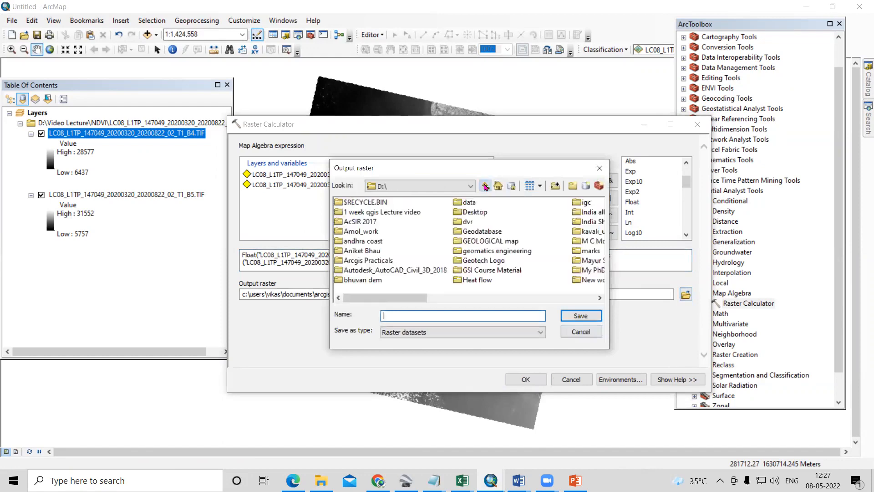
click(485, 186)
click(470, 186)
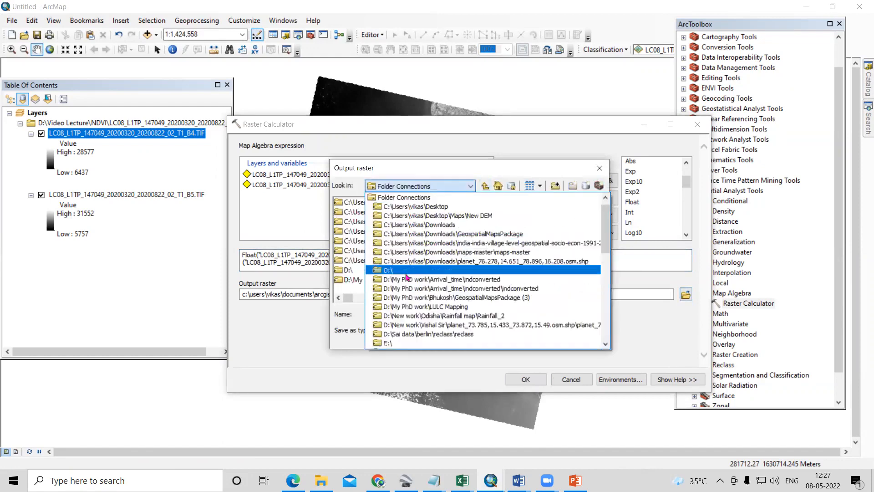
click(407, 273)
click(367, 233)
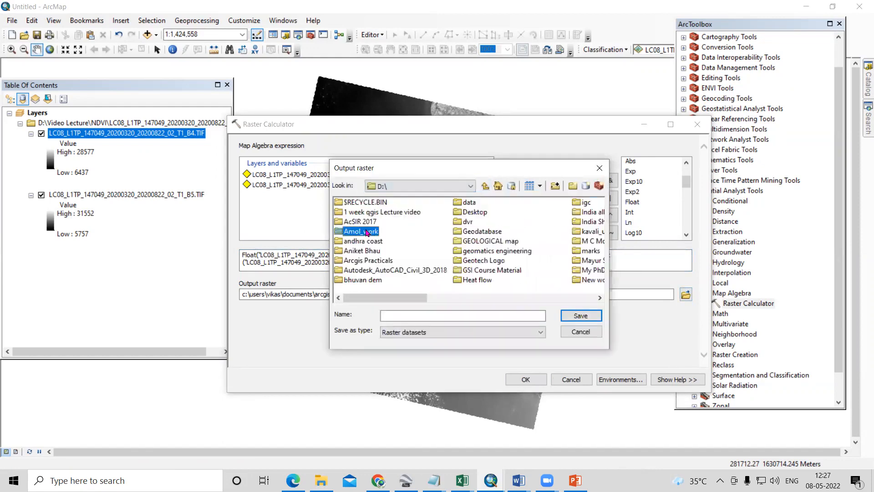
click(370, 250)
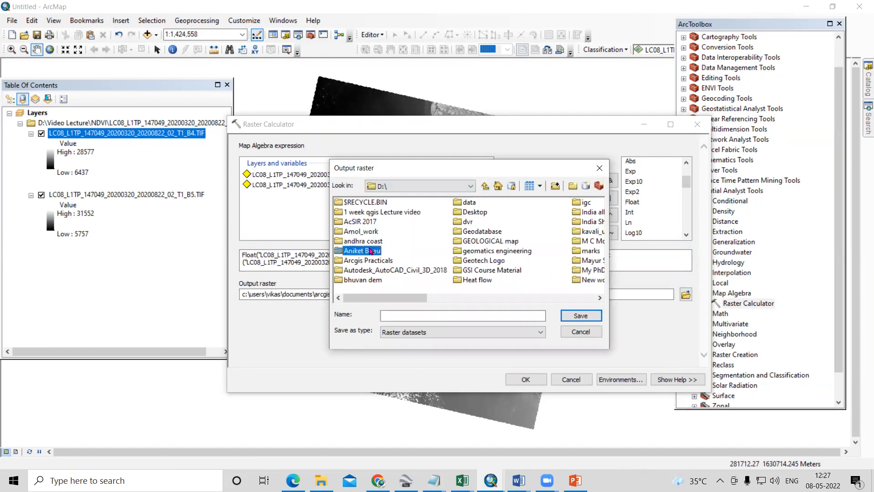
key(v)
double_click(484, 261)
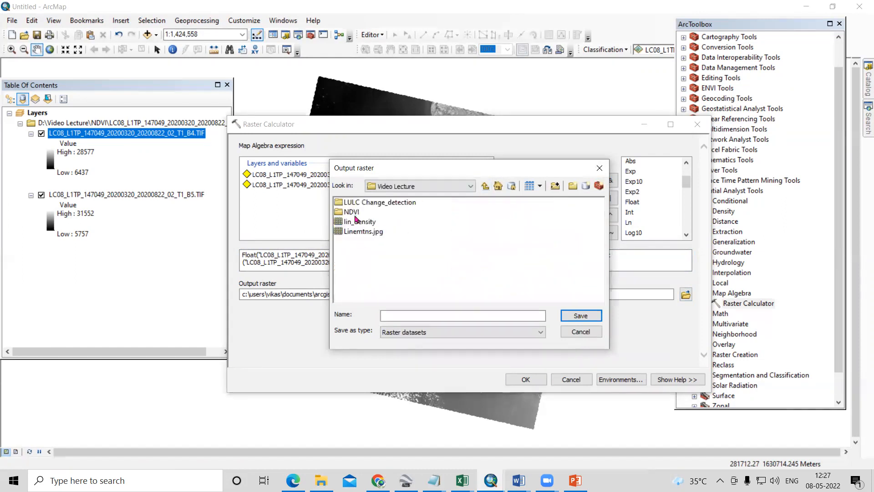
double_click(351, 212)
- Name the output raster NDVI_Landsat.tif and run the raster calculation
click(418, 314)
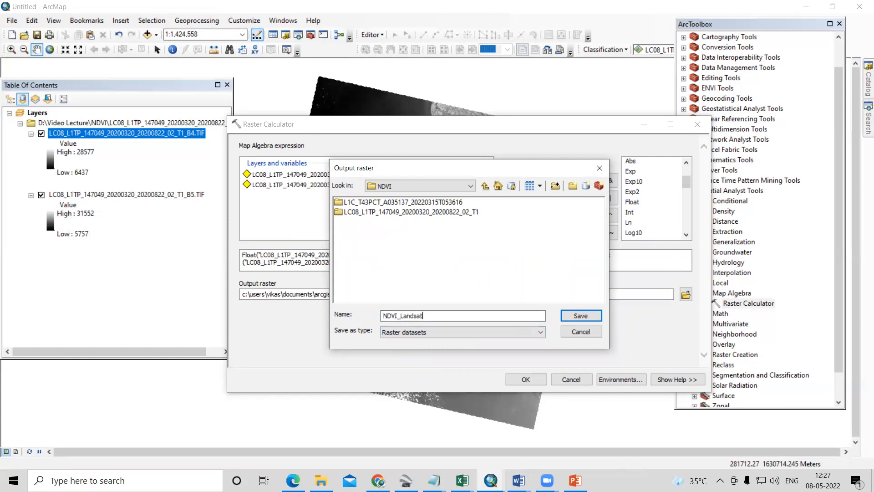
click(579, 317)
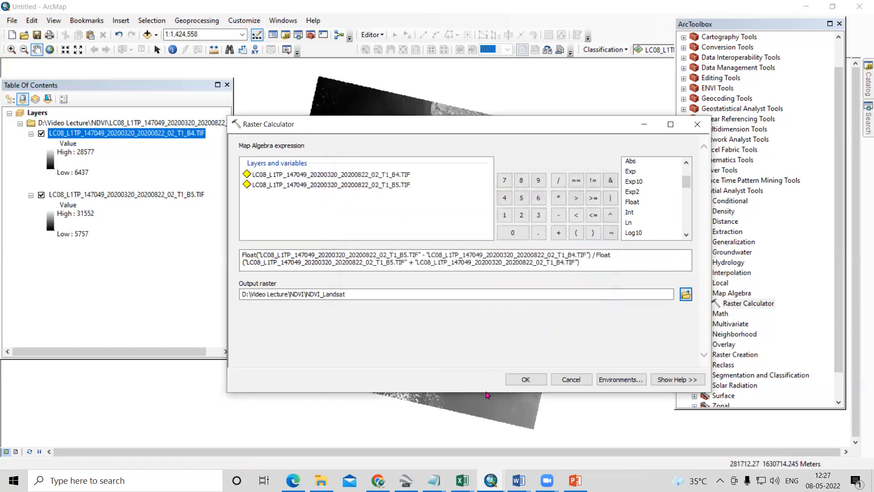
click(373, 298)
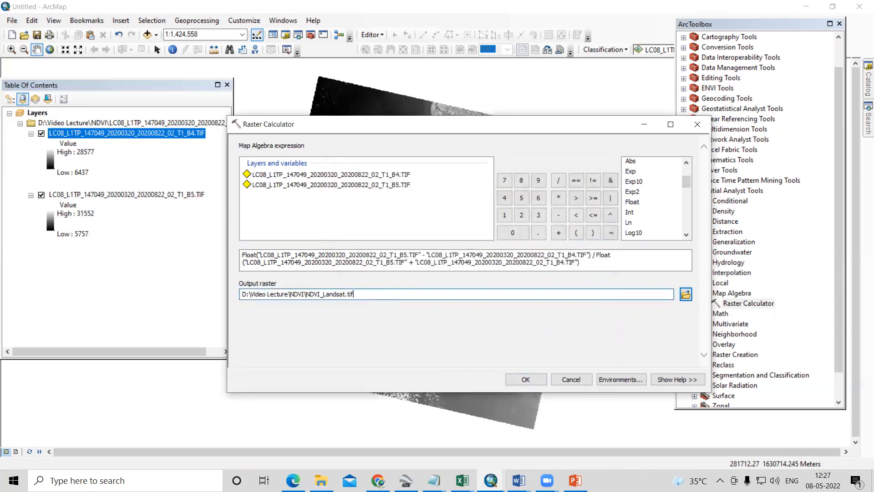
click(525, 380)
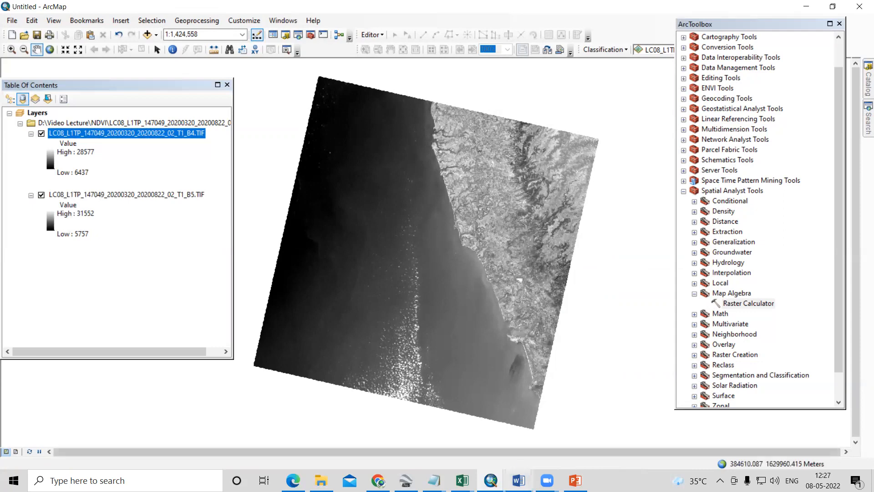
- Switch to the NDVI document in Word to read the NDVI value range and its vegetation meaning, and return to ArcMap
mouse_move(519, 478)
click(612, 452)
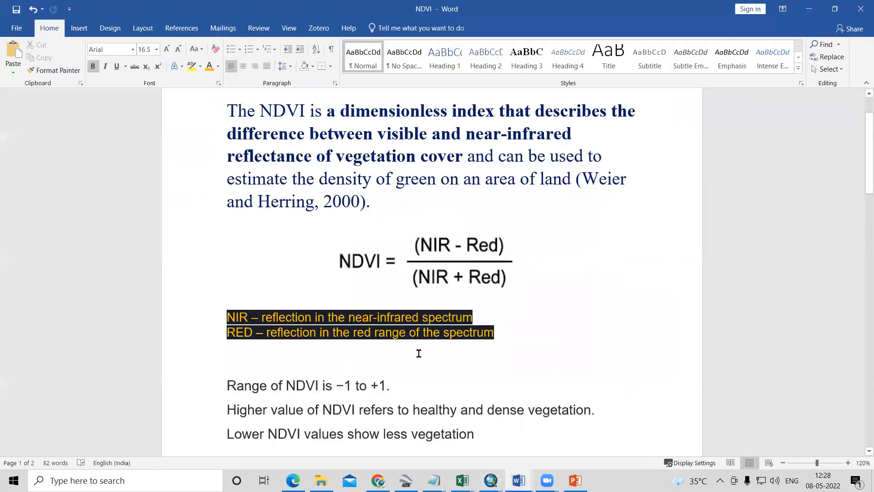
scroll(373, 330, down, 3)
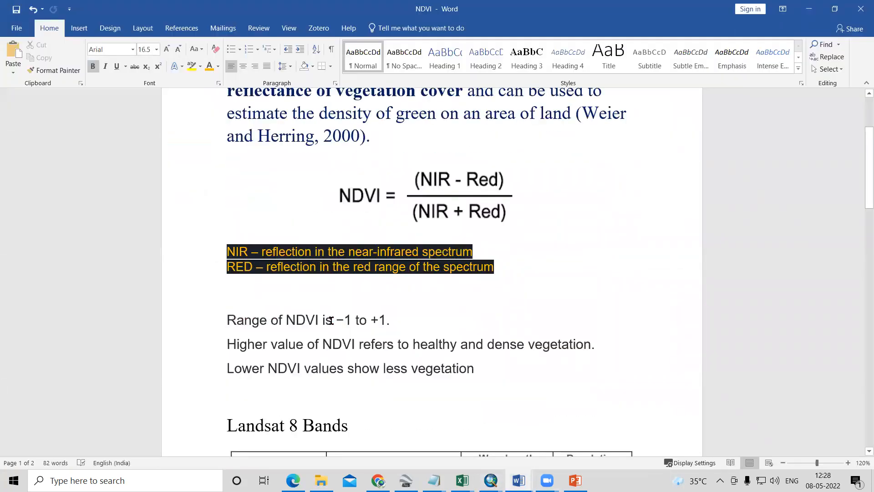
scroll(335, 341, down, 3)
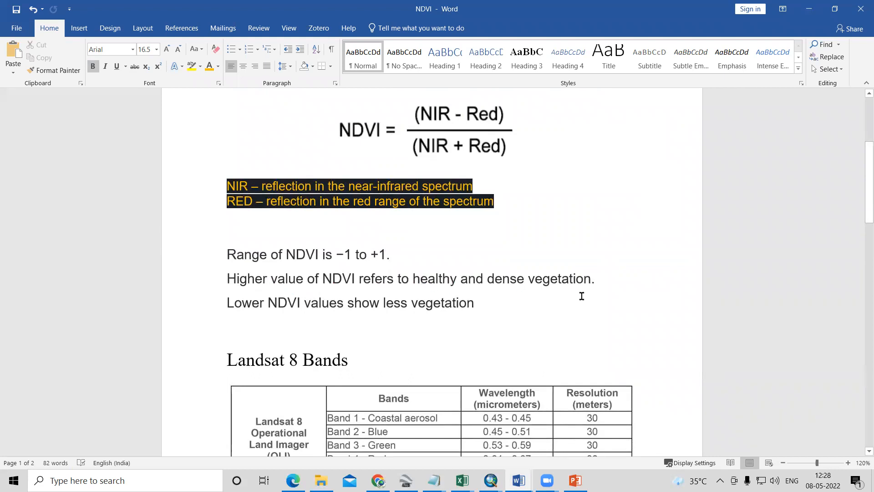
scroll(343, 269, down, 1)
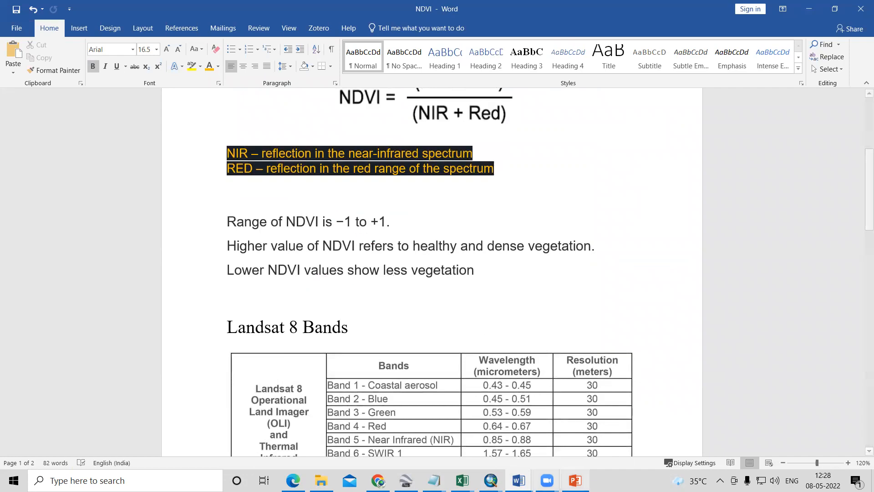
mouse_move(491, 480)
click(537, 440)
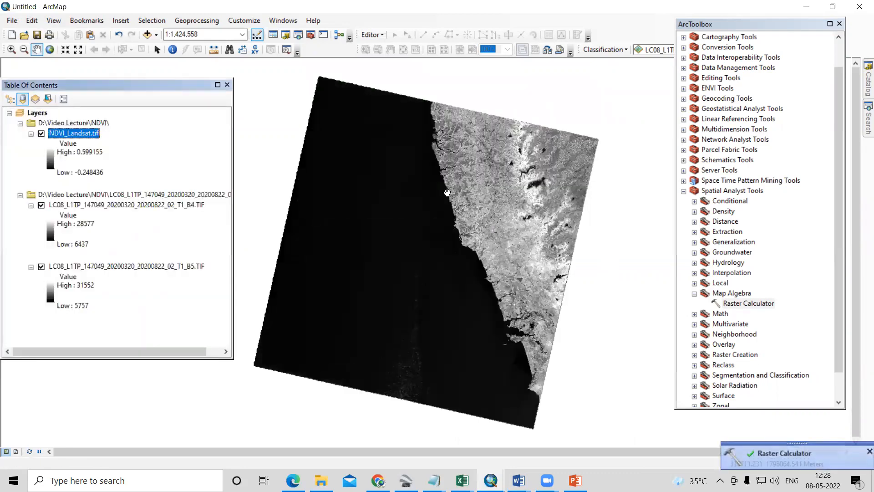
- Apply the dark green–yellow–red color ramp to the stretched symbology of the NDVI_Landsat.tif layer
right_click(77, 137)
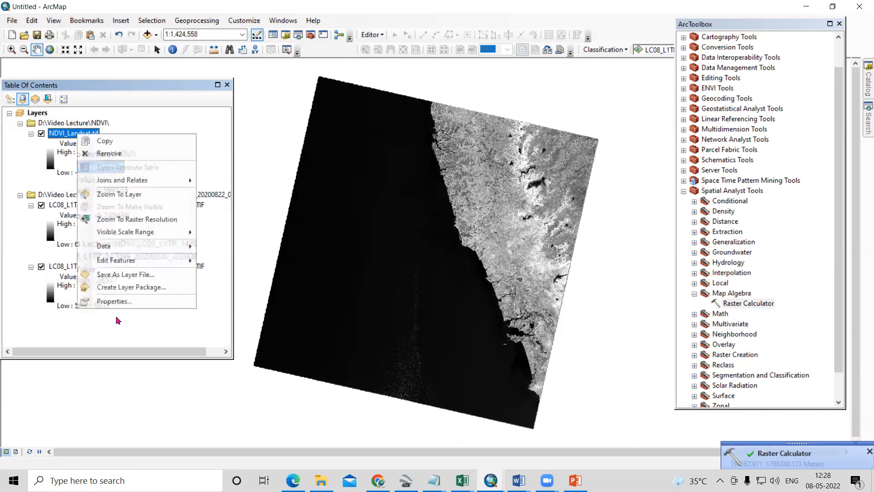
click(117, 299)
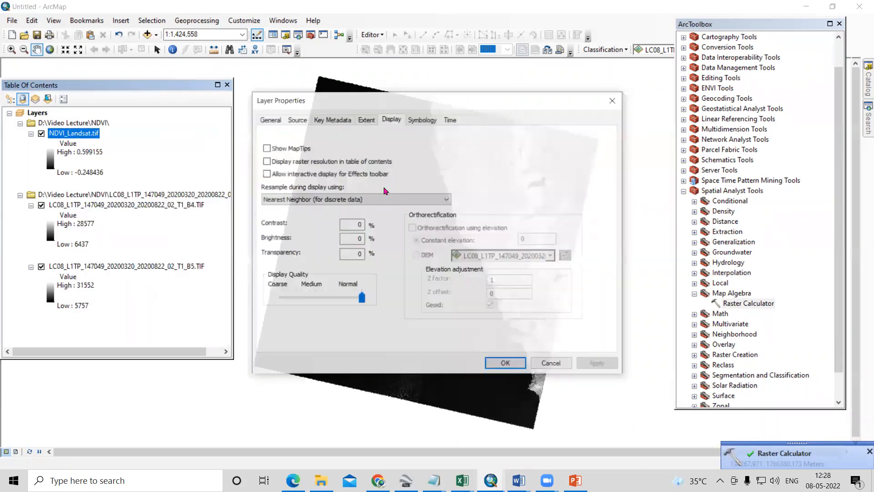
click(421, 118)
click(440, 236)
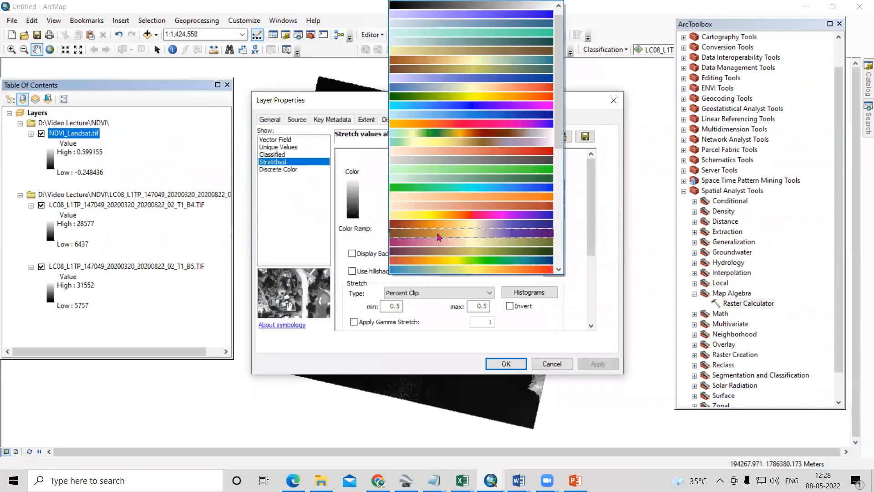
click(461, 102)
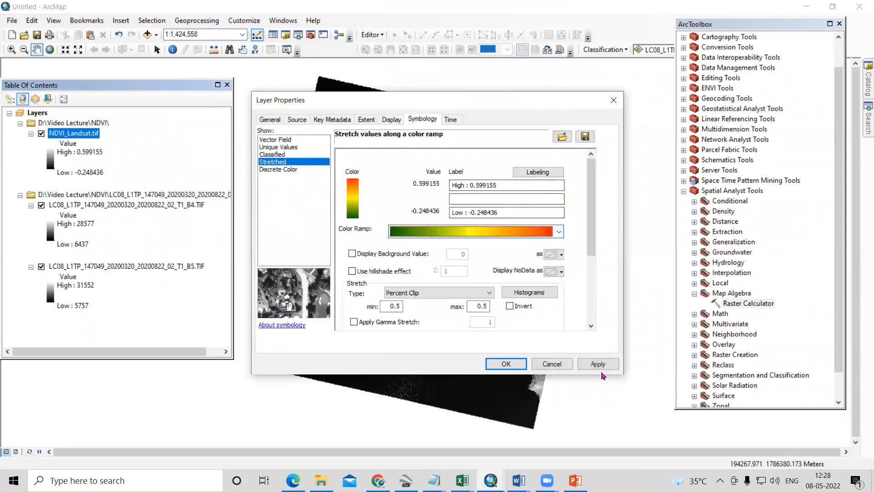
click(598, 364)
click(507, 364)
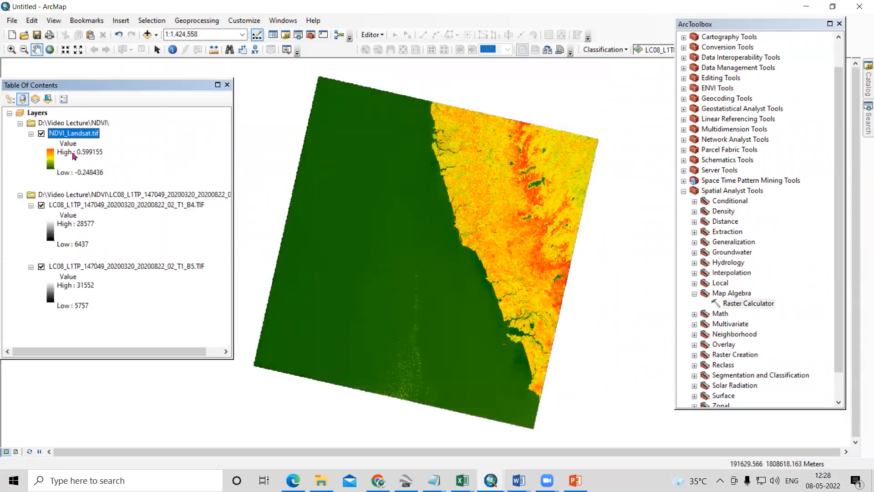
- Add the Imagery basemap to the map for comparison with the NDVI raster at 1:500,000
scroll(378, 243, down, 3)
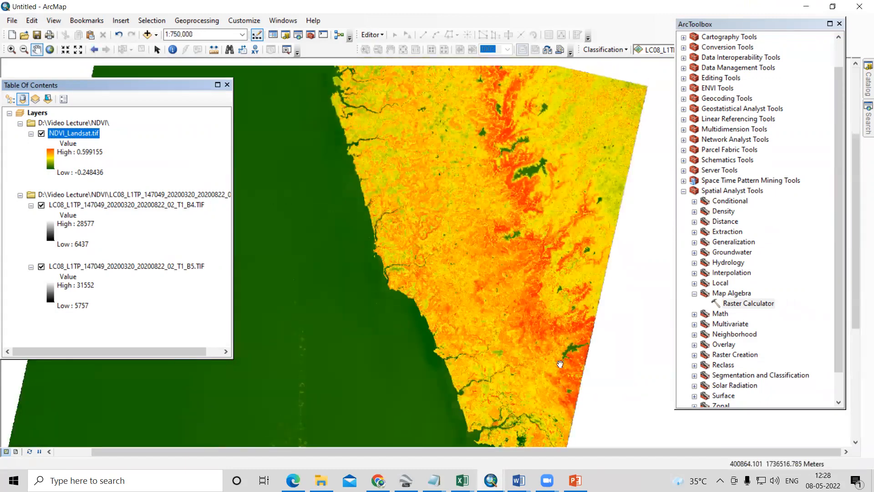
scroll(506, 177, down, 1)
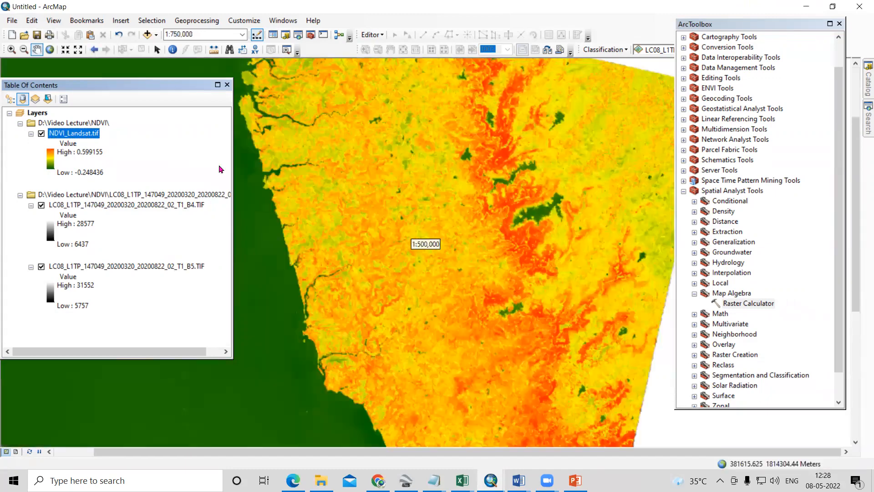
click(156, 36)
click(181, 67)
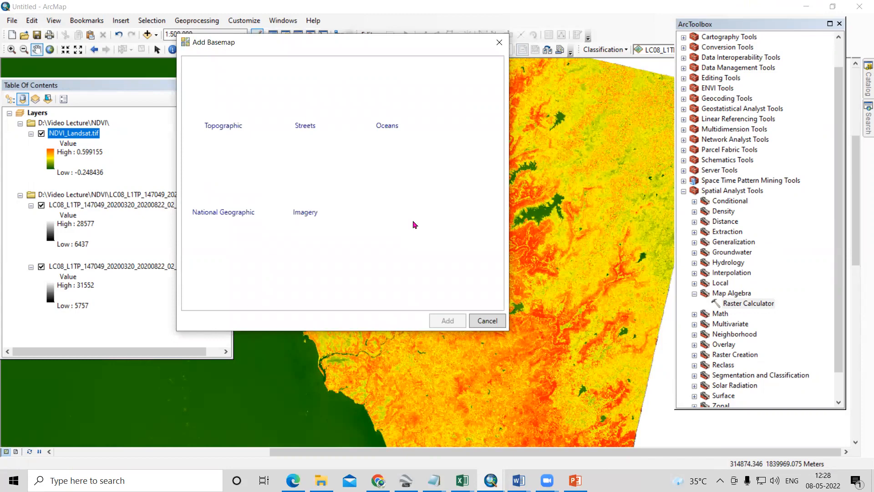
click(299, 183)
click(447, 319)
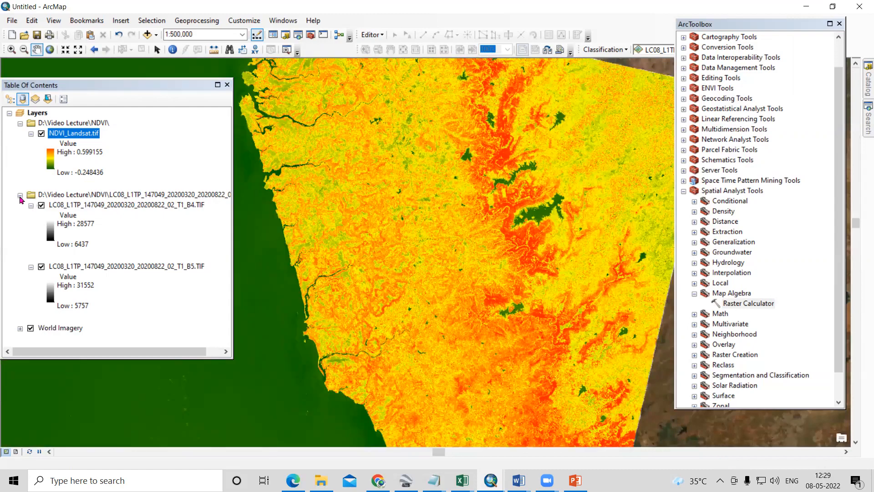
- Hide the Landsat B4 and B5 band layers and collapse their folder group in the layer list
click(20, 195)
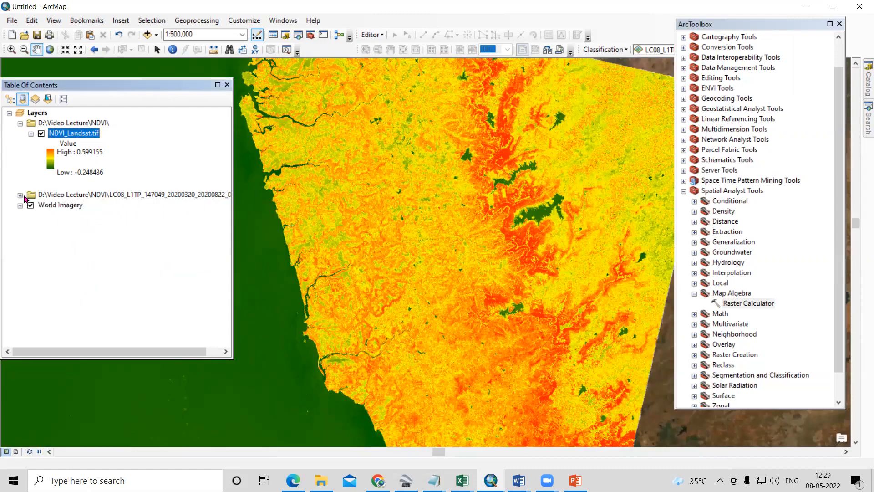
click(20, 195)
click(42, 205)
click(41, 266)
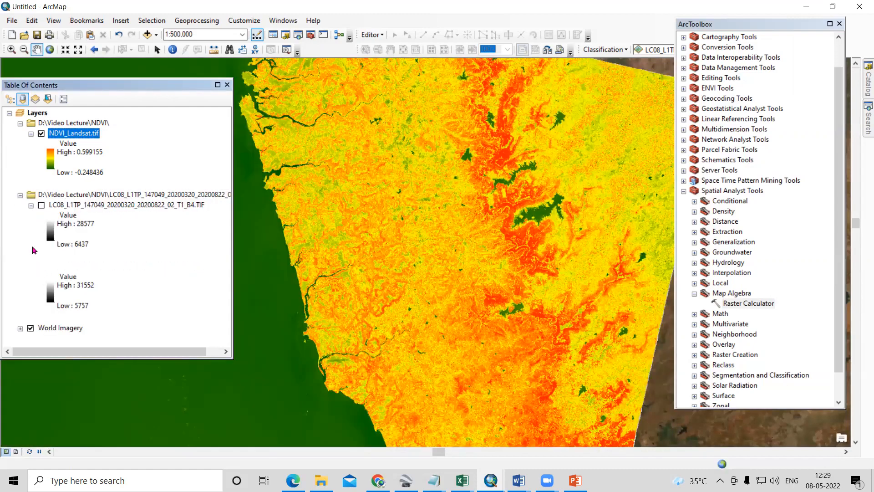
click(20, 196)
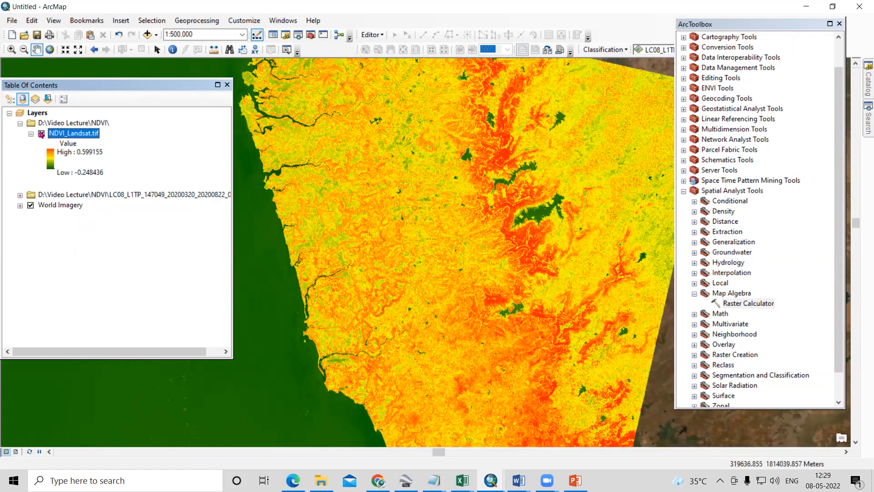
- Compare NDVI_Landsat.tif with the satellite imagery by toggling its visibility at 1:250,000, and hide the World Imagery basemap
click(41, 134)
scroll(546, 189, down, 2)
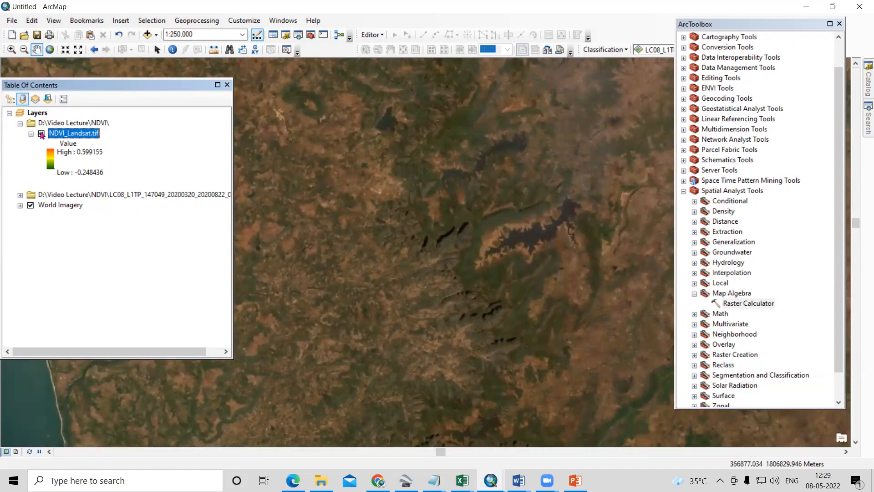
click(41, 133)
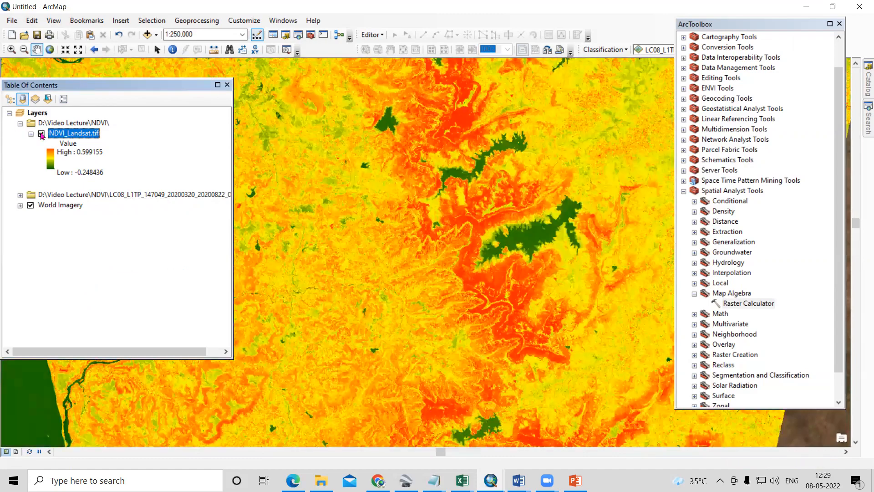
click(41, 134)
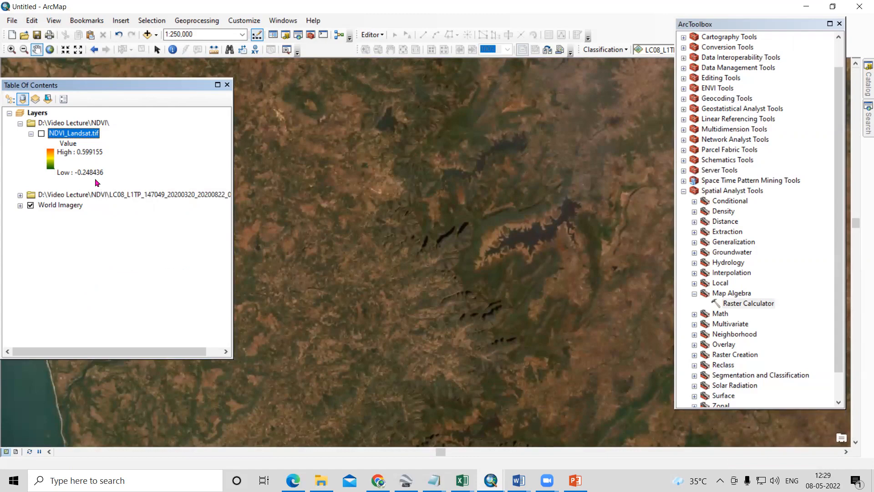
click(41, 133)
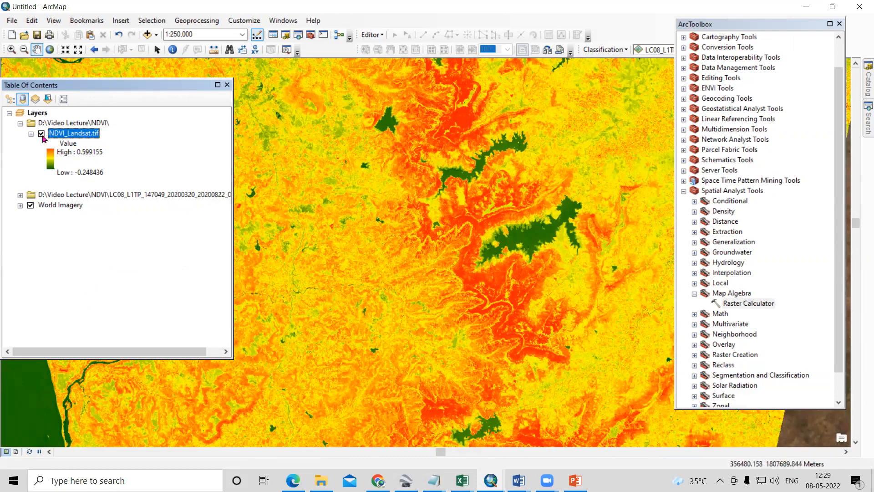
click(41, 134)
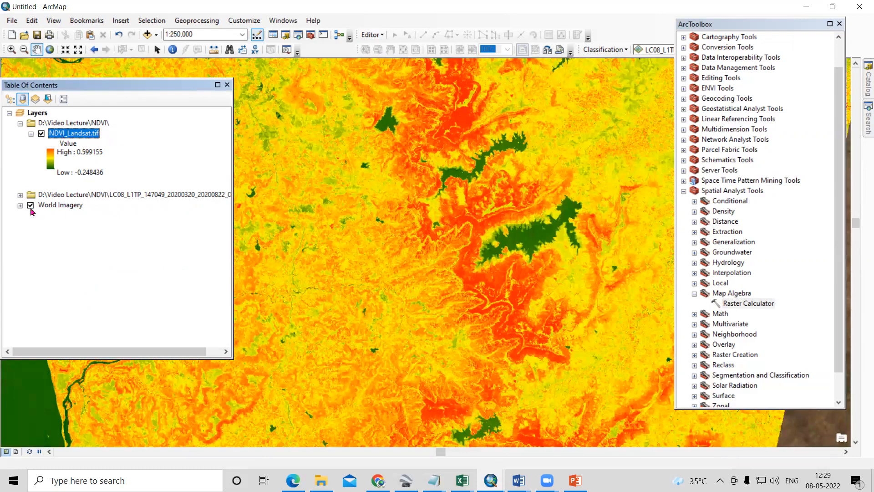
click(30, 206)
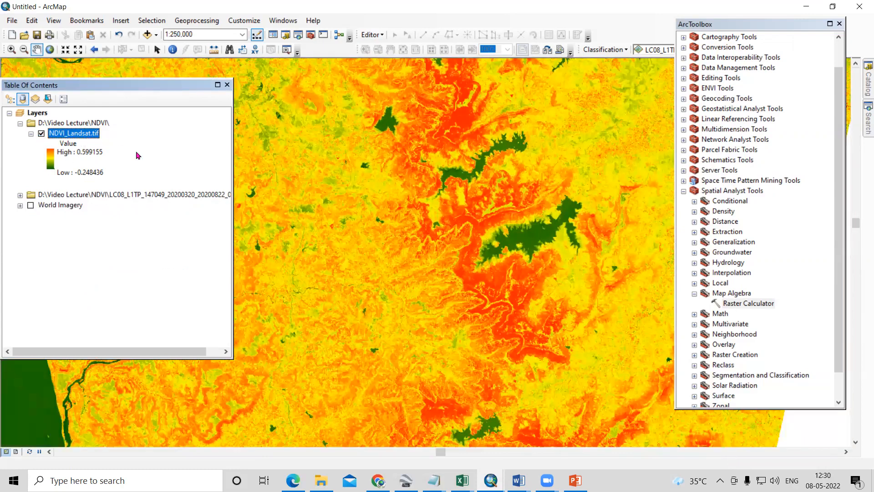
- Browse the catalog's NDVI folder into L1C_T43PCT_A035137_20220315T053616 and its GRANULE folder to expand the IMG_DATA band files
click(866, 77)
drag(800, 27, 563, 35)
click(860, 76)
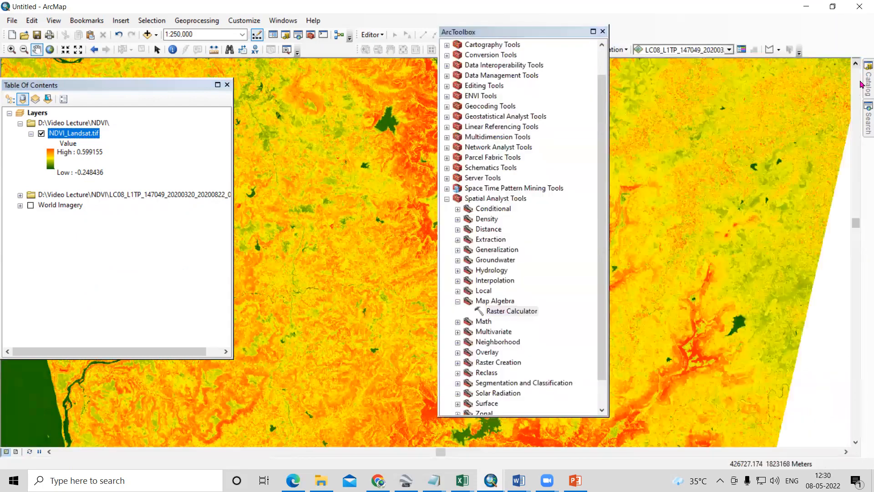
click(723, 219)
click(722, 219)
click(825, 213)
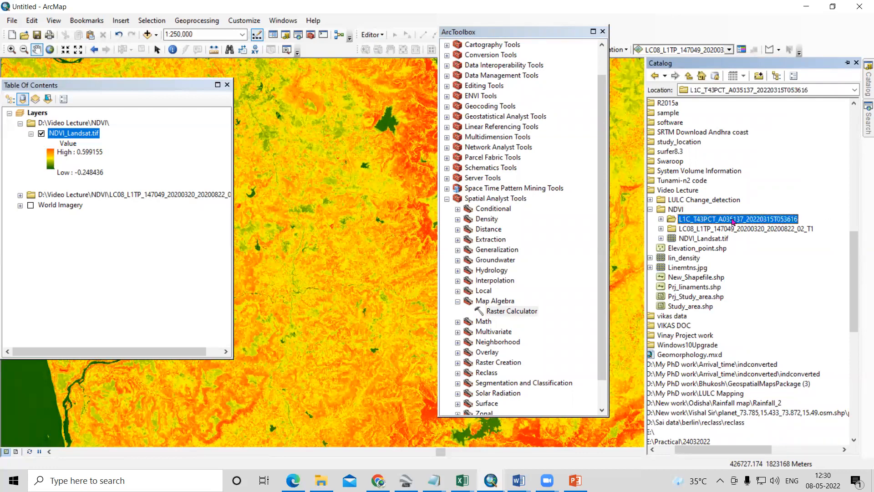
double_click(716, 231)
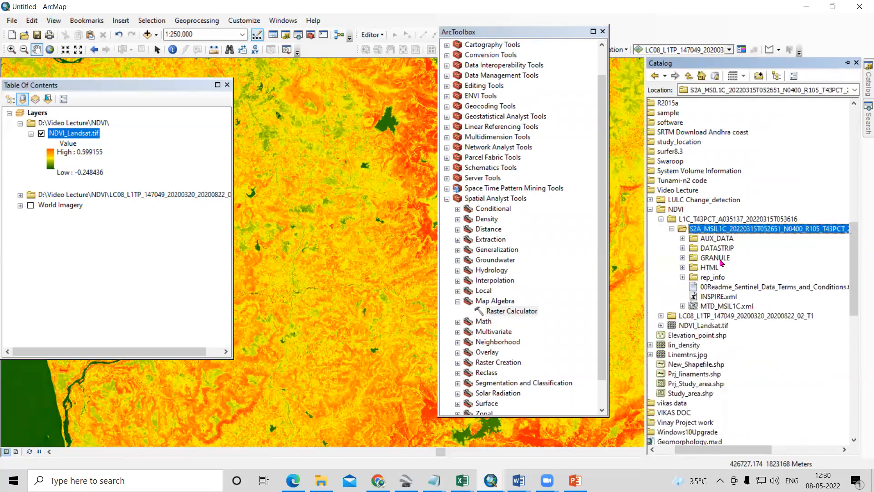
double_click(716, 257)
double_click(738, 269)
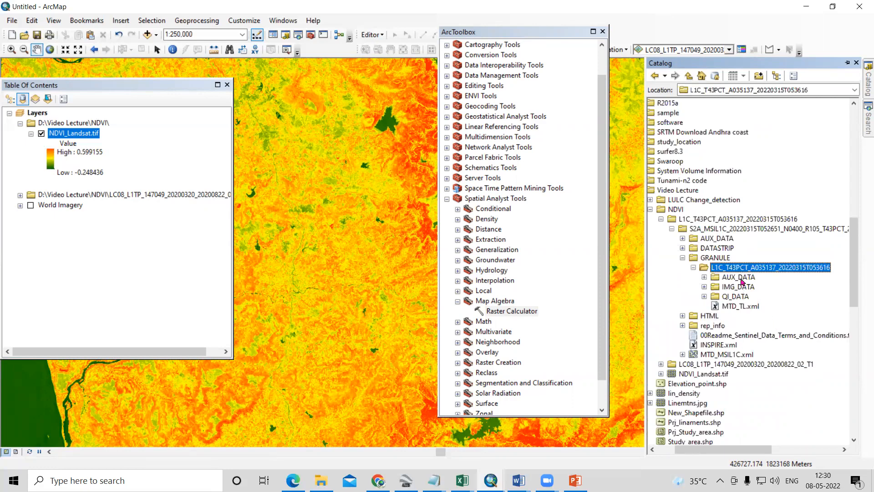
double_click(741, 277)
double_click(739, 287)
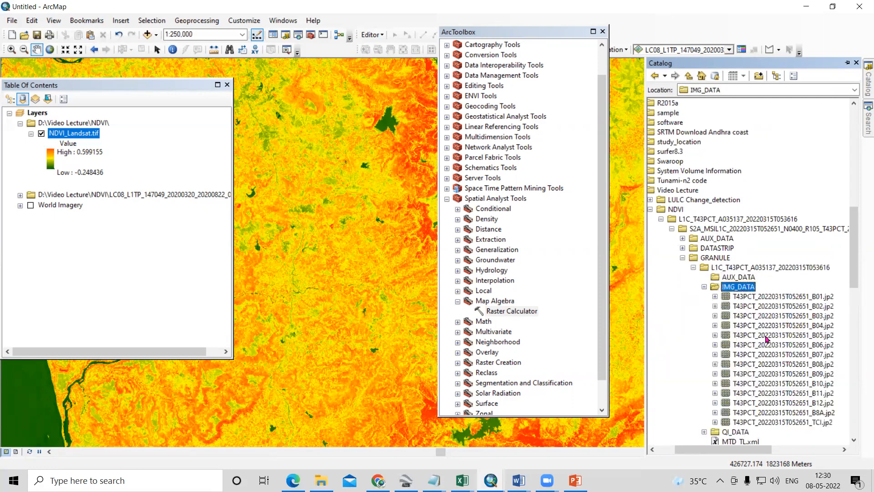
- Add the Sentinel-2 bands T43PCT_20220315T052651_B08.jp2 and T43PCT_20220315T052651_B04.jp2 from IMG_DATA to the map
scroll(766, 338, down, 3)
drag(816, 278, 123, 128)
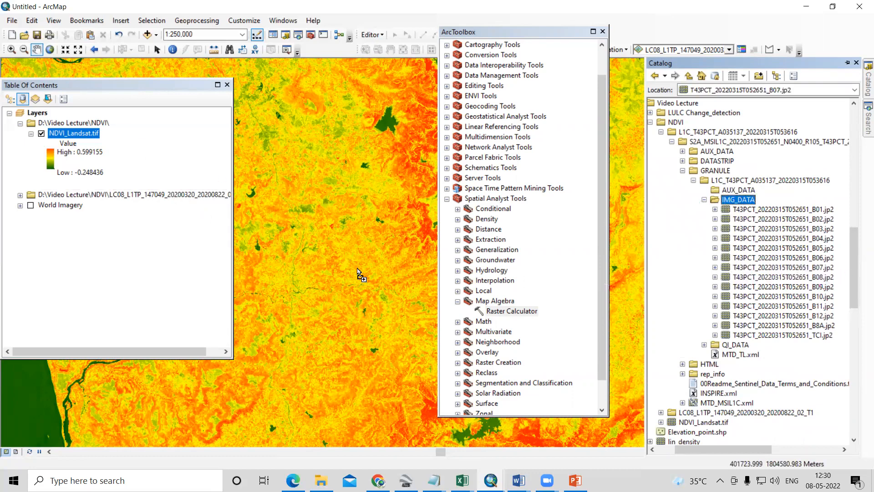
click(815, 270)
drag(815, 278, 298, 284)
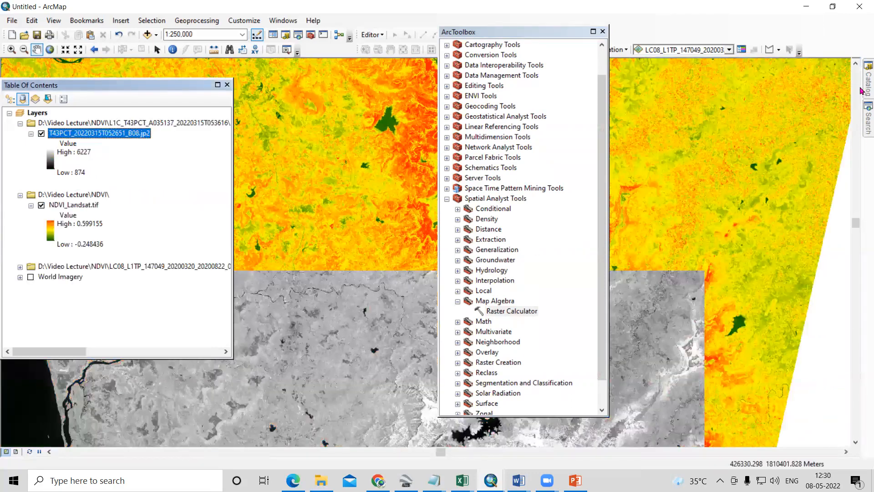
mouse_move(863, 89)
drag(770, 239, 265, 240)
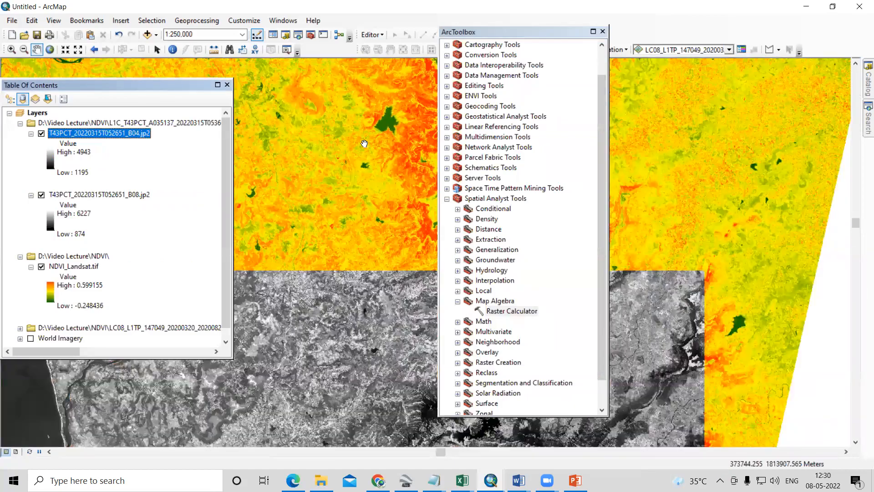
- Check the Sentinel-2 scene's coverage, consult the Sentinel-2 band table in the NDVI Word document, and return to ArcMap
scroll(394, 169, up, 2)
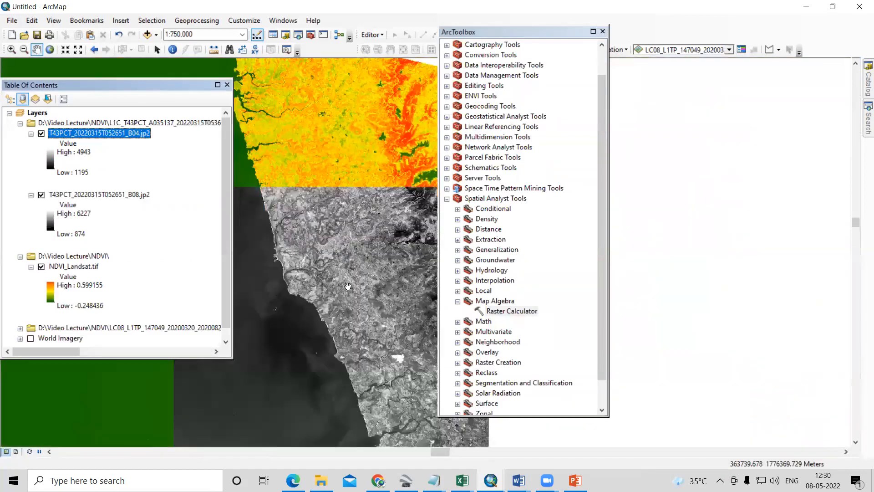
scroll(327, 217, up, 1)
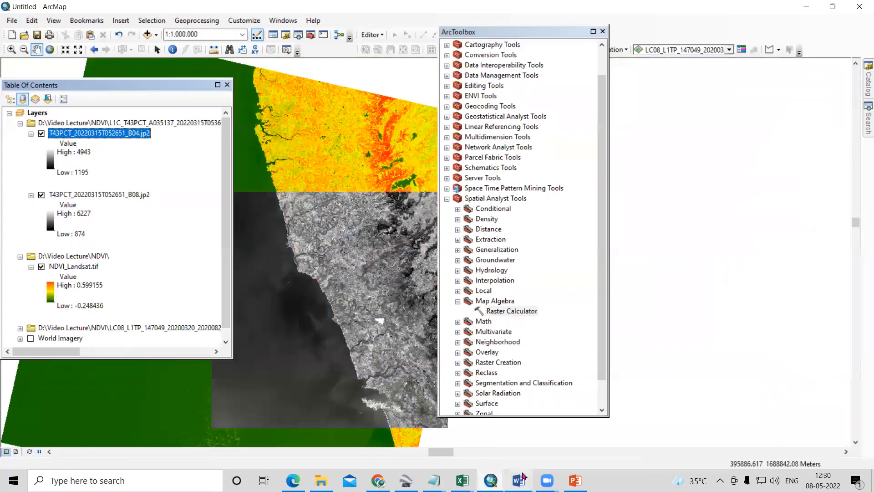
mouse_move(519, 480)
click(646, 451)
scroll(408, 315, down, 3)
scroll(408, 314, down, 5)
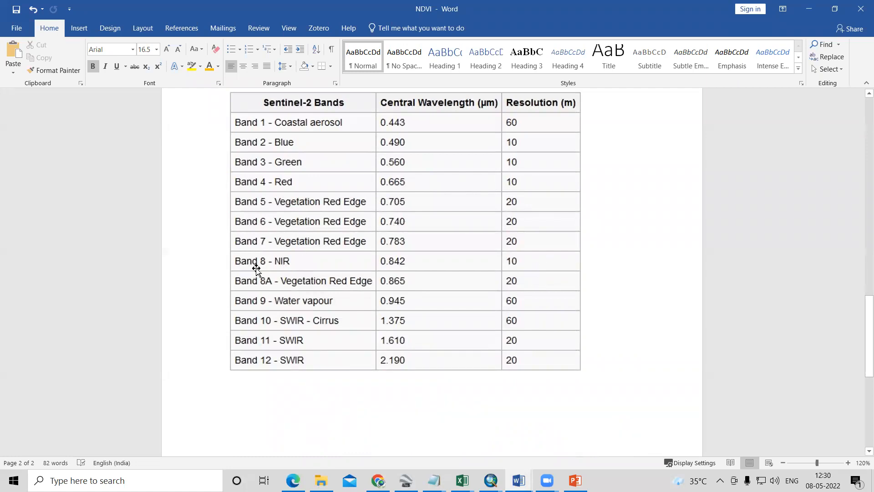
click(802, 18)
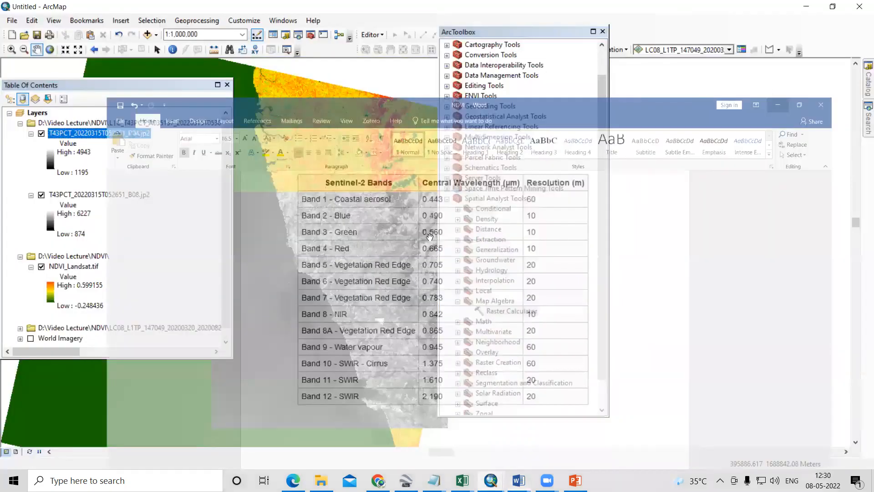
- Start Raster Calculator and enter the numerator Float("T43PCT_20220315T052651_B08.jp2" - "T43PCT_20220315T052651_B04.jp2")
drag(512, 33, 726, 24)
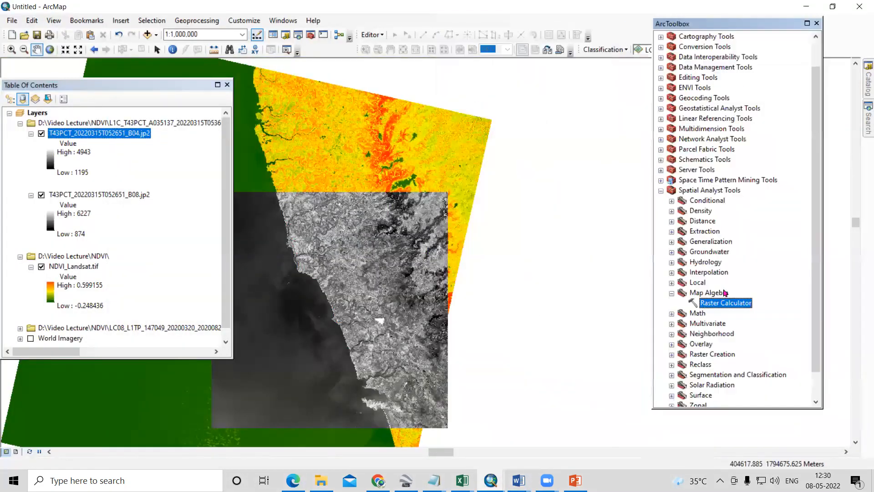
double_click(724, 303)
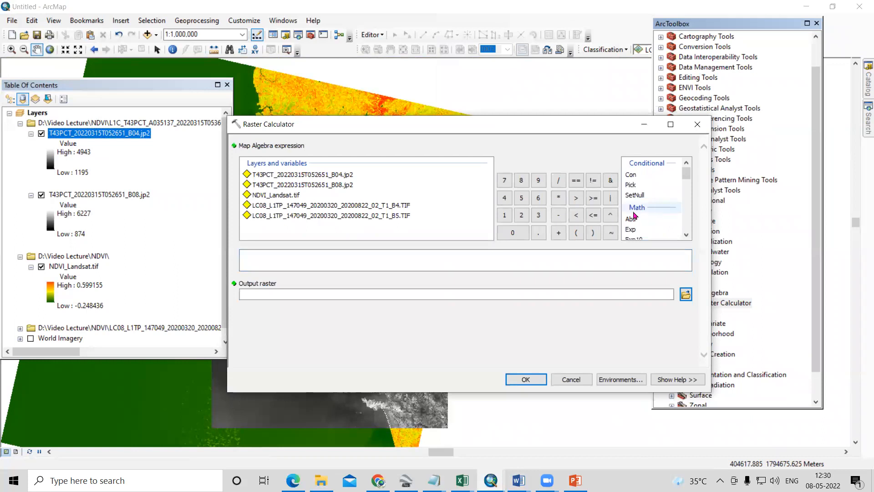
double_click(633, 202)
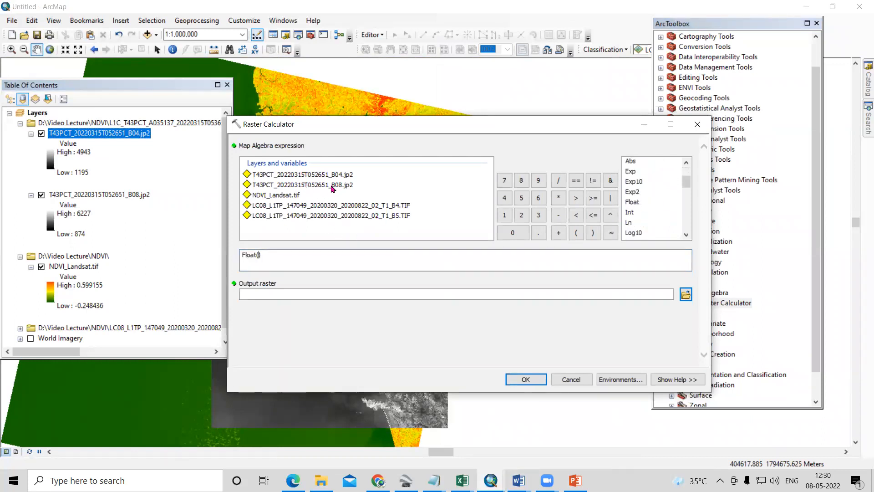
double_click(333, 186)
click(558, 215)
double_click(318, 174)
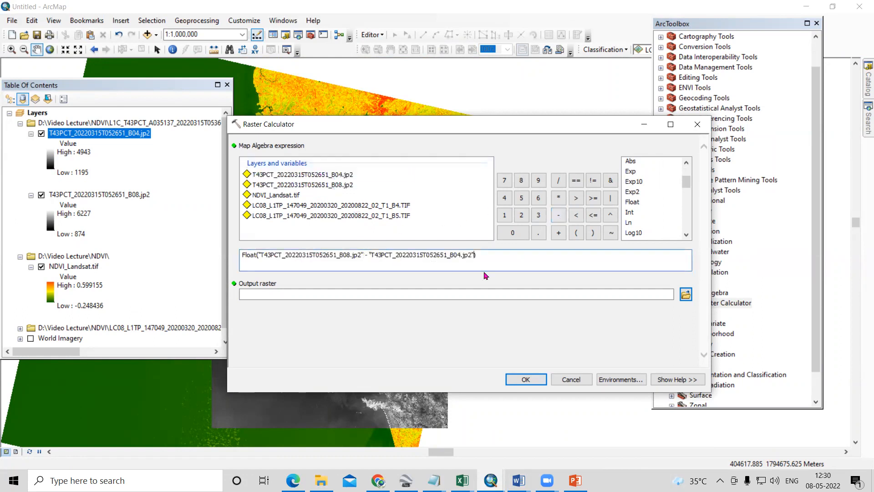
- Divide the expression by Float("T43PCT_20220315T052651_B08.jp2" + "T43PCT_20220315T052651_B04.jp2")
click(558, 181)
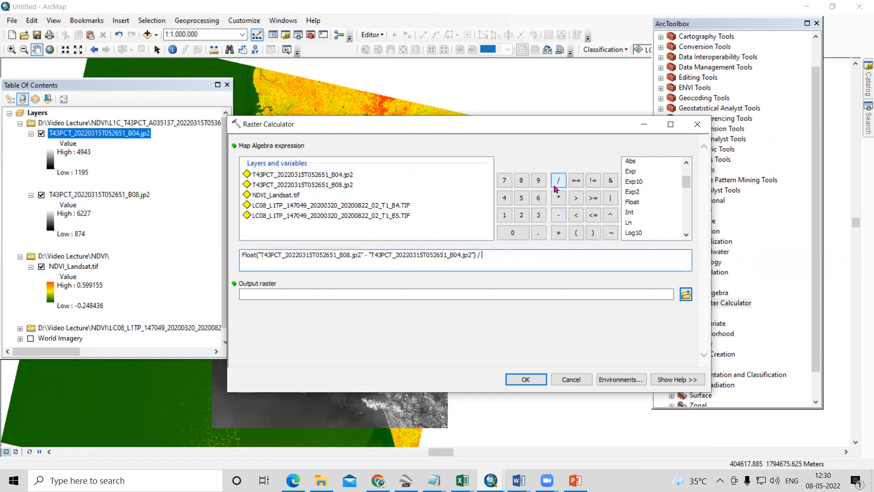
double_click(633, 202)
double_click(334, 187)
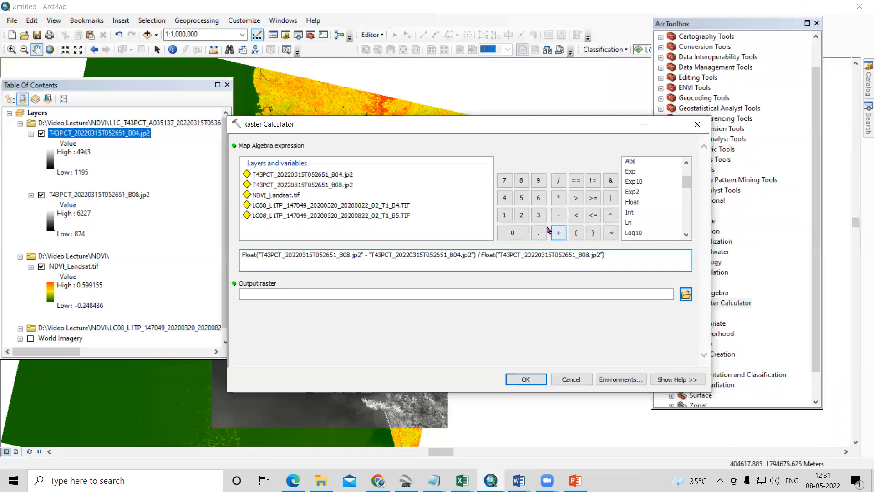
click(559, 232)
double_click(341, 175)
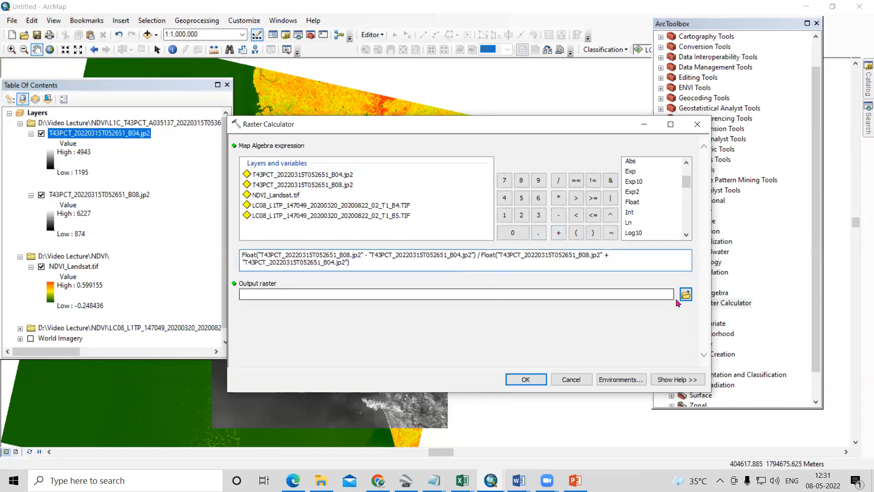
- Name the output raster NDVI_sentinal2.tif in the NDVI folder and run the raster calculation
click(686, 293)
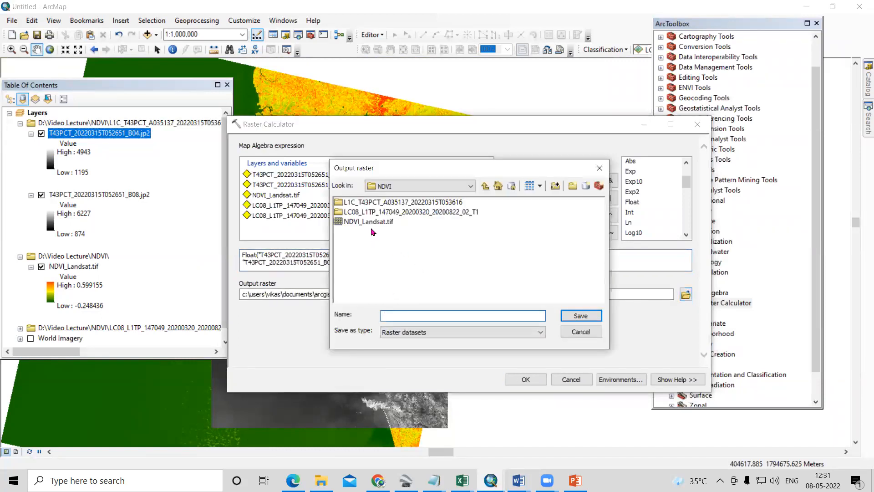
click(369, 222)
click(423, 315)
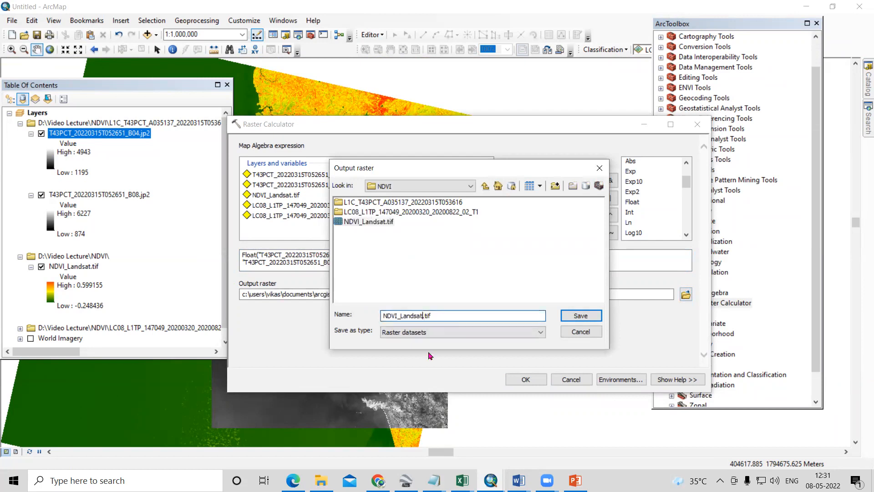
key(BackSpace)
key(BackSpace)
key(BackSpace)
key(BackSpace)
key(BackSpace)
text(sentinal)
click(583, 317)
click(528, 382)
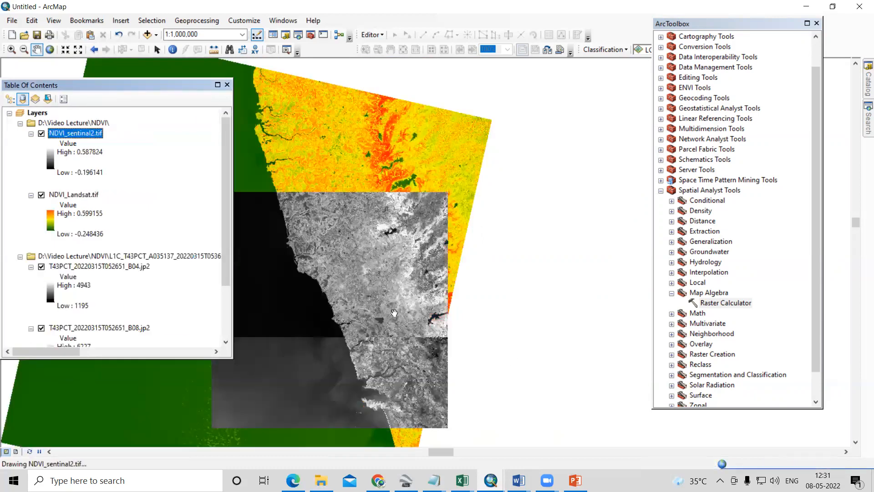
- Symbolize NDVI_sentinal2.tif with the Stretched renderer and the green-yellow-red color ramp
right_click(84, 133)
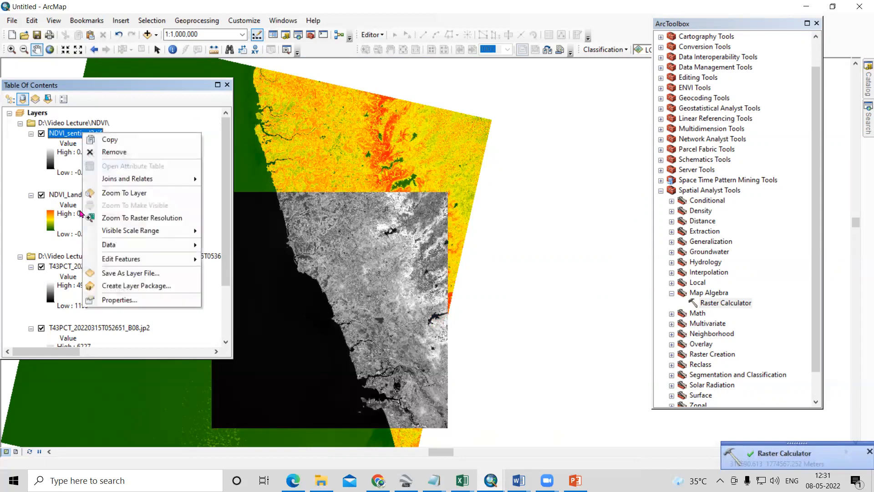
click(111, 298)
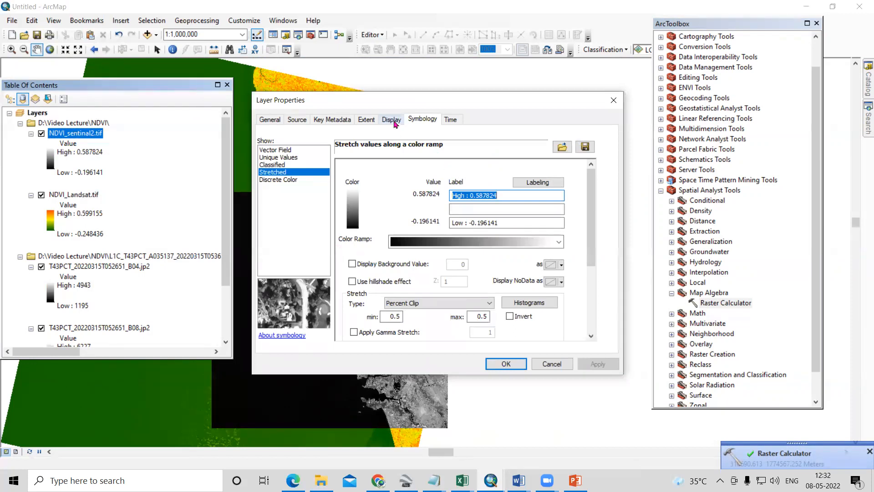
click(286, 165)
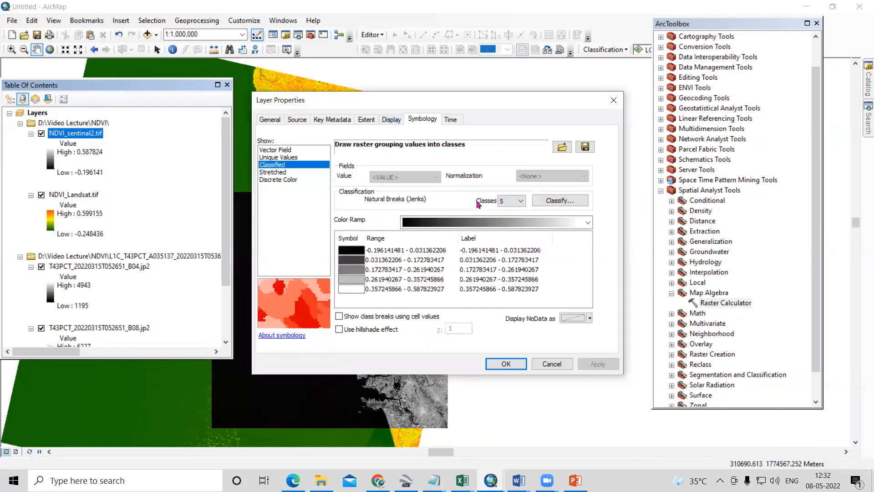
click(286, 172)
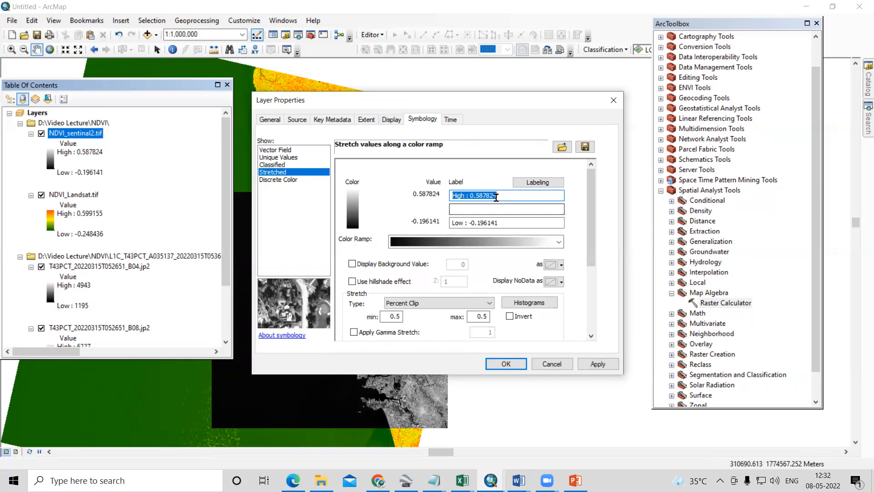
click(454, 242)
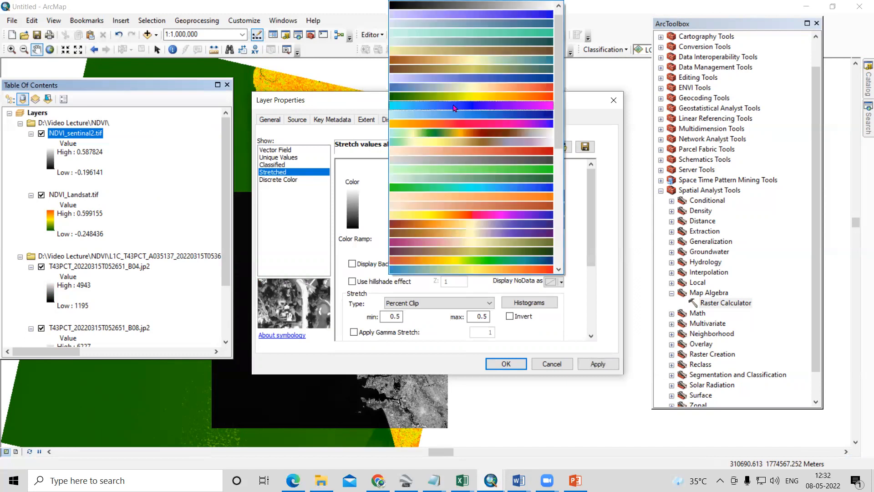
click(455, 96)
click(597, 364)
click(505, 363)
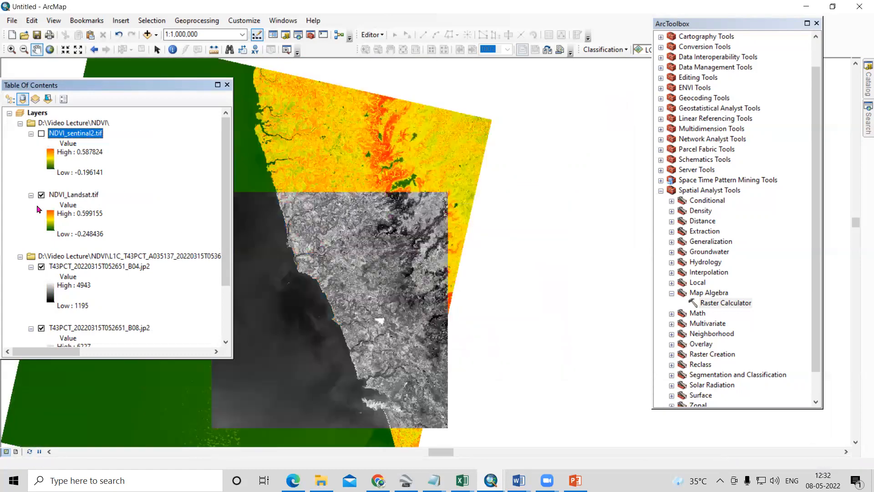
- Switch NDVI_sentinal2.tif off and on to check its colored NDVI against the layers beneath it
click(41, 133)
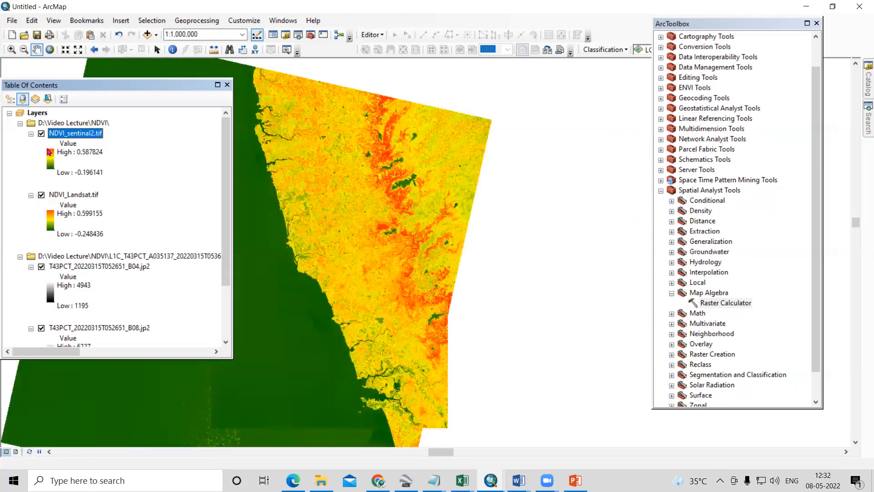
scroll(394, 244, up, 4)
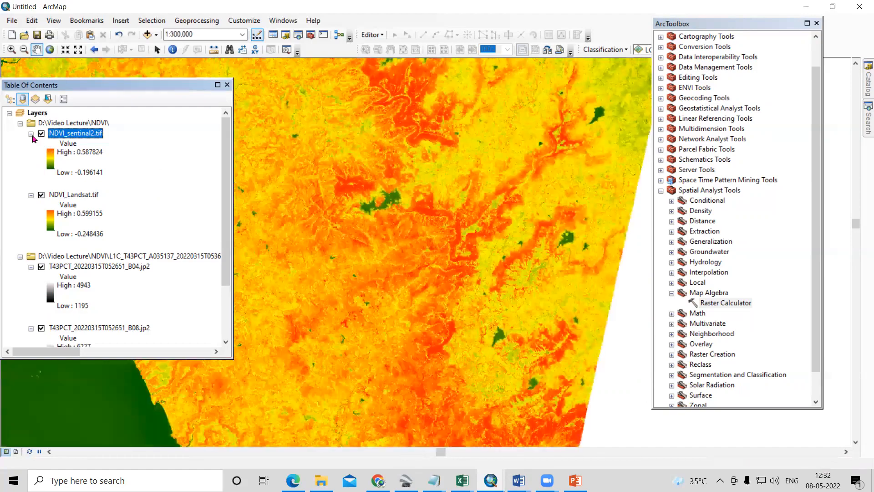
click(41, 133)
click(41, 133)
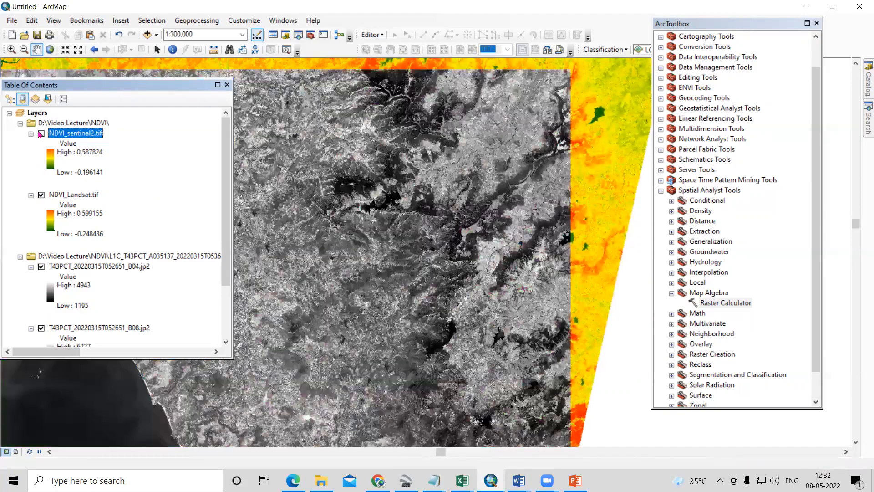
click(41, 133)
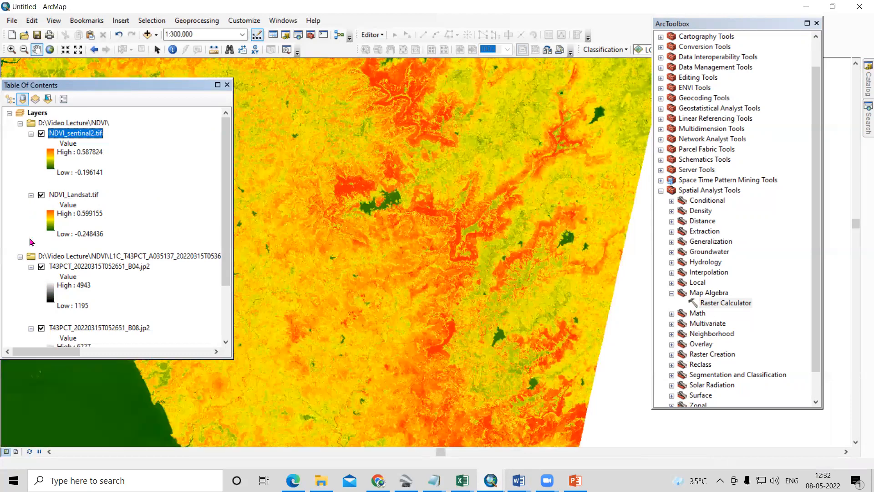
- Hide the Sentinel-2 B04 and B08 band layers and collapse the B04 legend
click(41, 328)
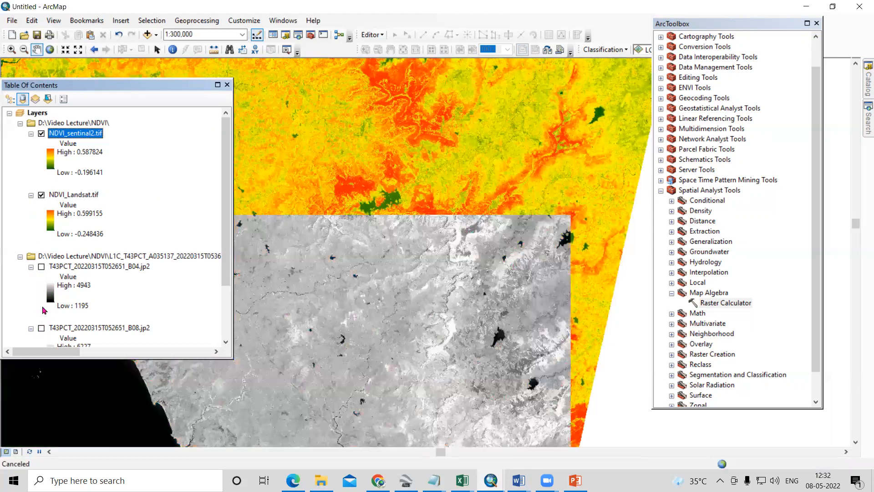
scroll(46, 308, down, 3)
click(31, 185)
scroll(26, 226, up, 3)
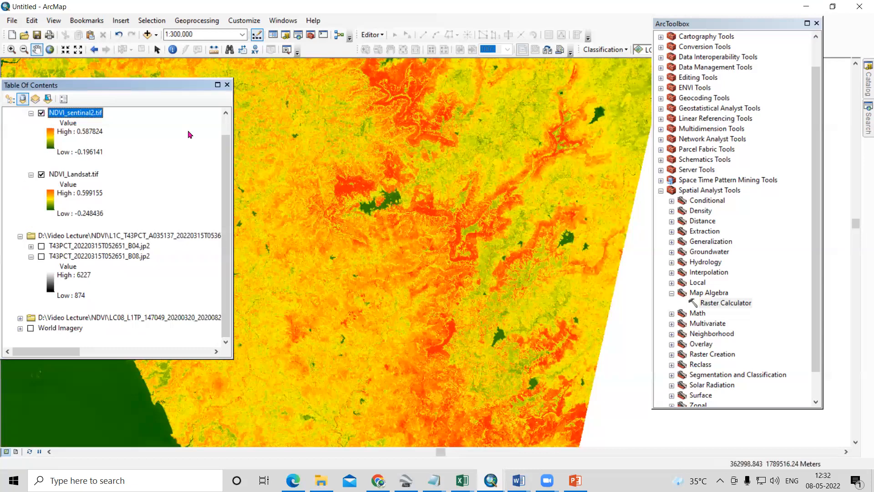
scroll(32, 142, up, 1)
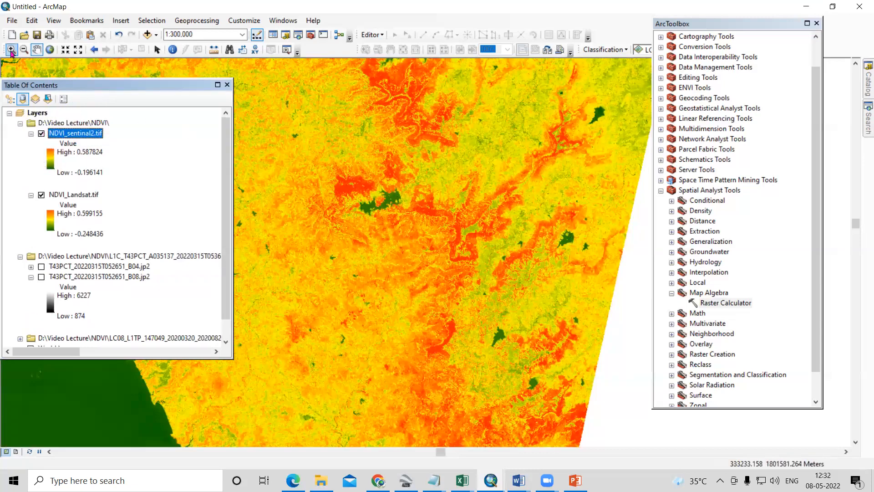
scroll(30, 333, down, 1)
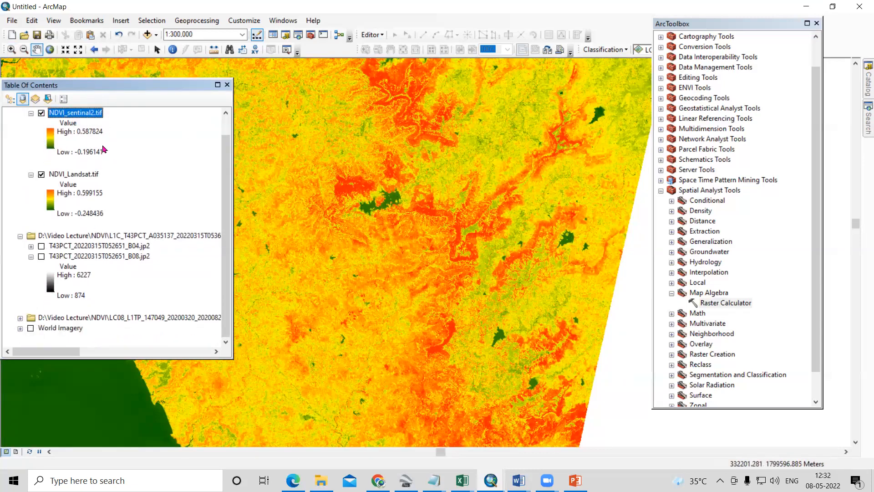
- Compare the pixel detail of NDVI_sentinal2.tif and NDVI_Landsat.tif over the green patch within the red area, toggling the Sentinel-2 layer
click(11, 50)
click(328, 196)
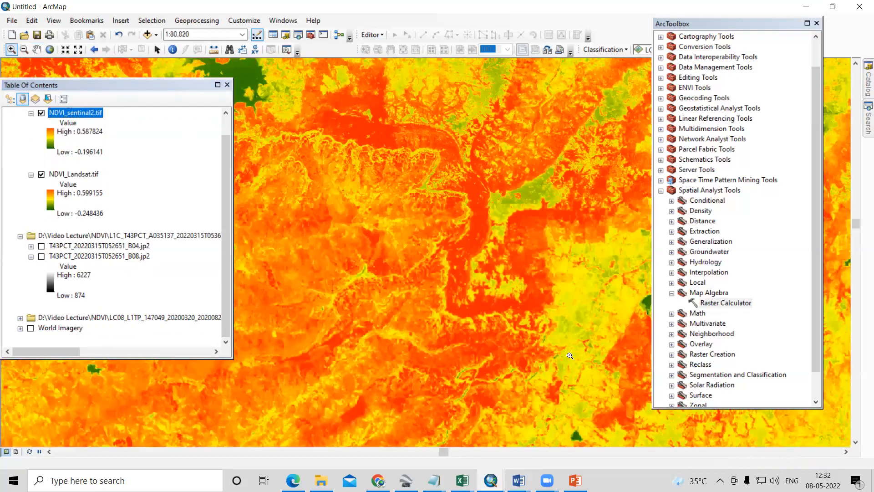
drag(258, 146, 643, 371)
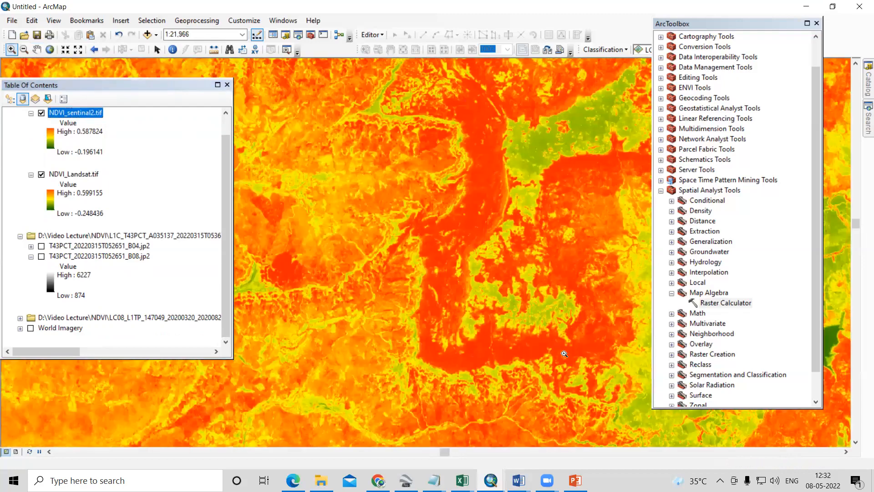
drag(293, 196, 609, 407)
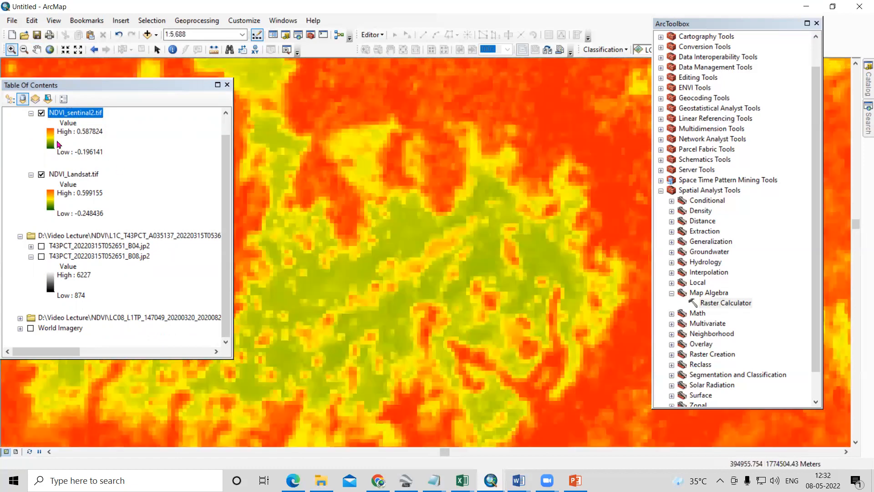
click(41, 114)
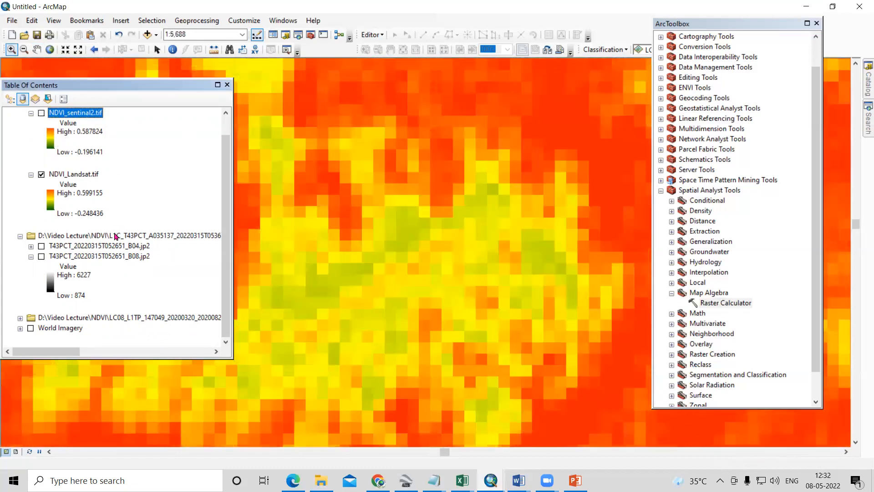
scroll(118, 250, up, 2)
click(73, 195)
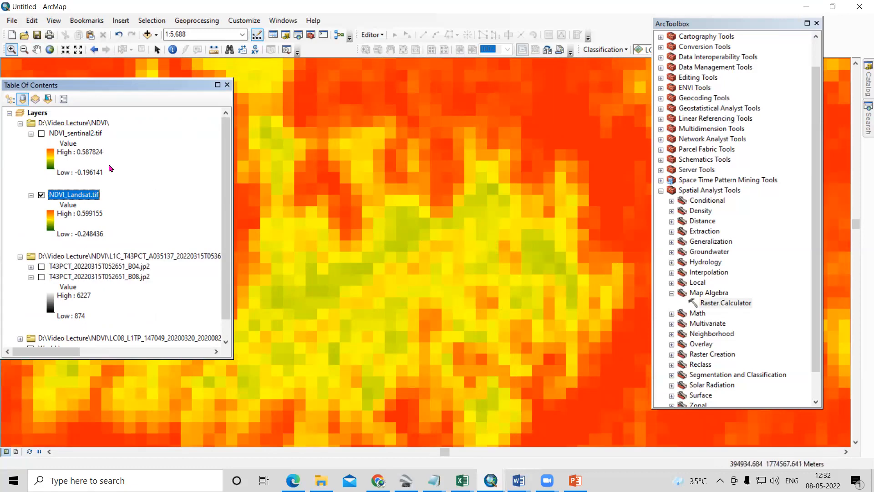
click(42, 134)
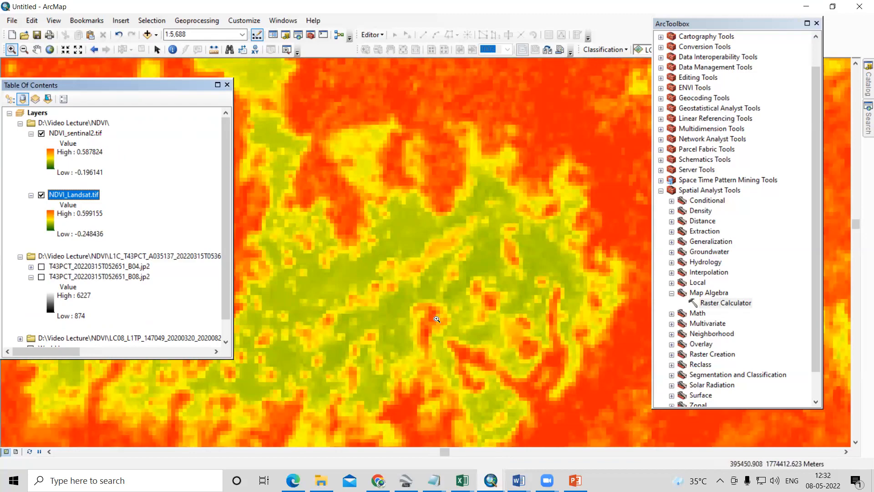
- Examine the patch's edge at 1:4,000, repeatedly toggling NDVI_sentinal2.tif over the Landsat NDVI
scroll(441, 344, down, 2)
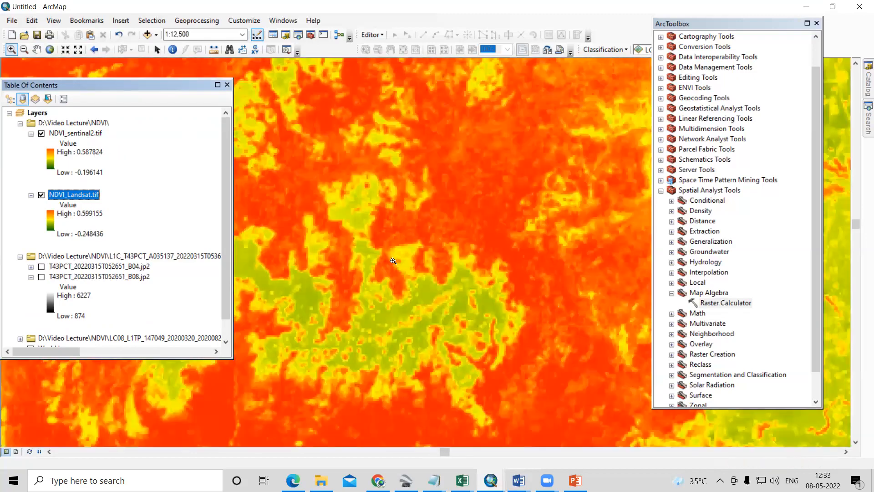
drag(390, 257, 583, 403)
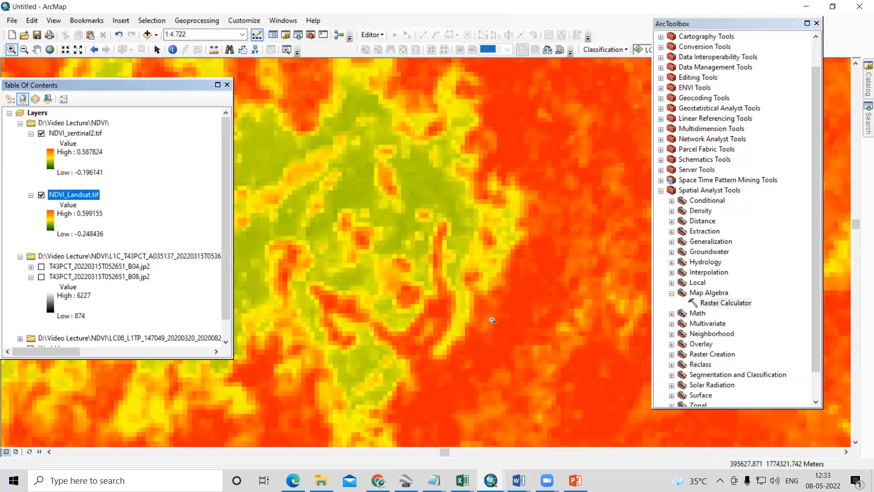
click(443, 267)
scroll(444, 267, down, 2)
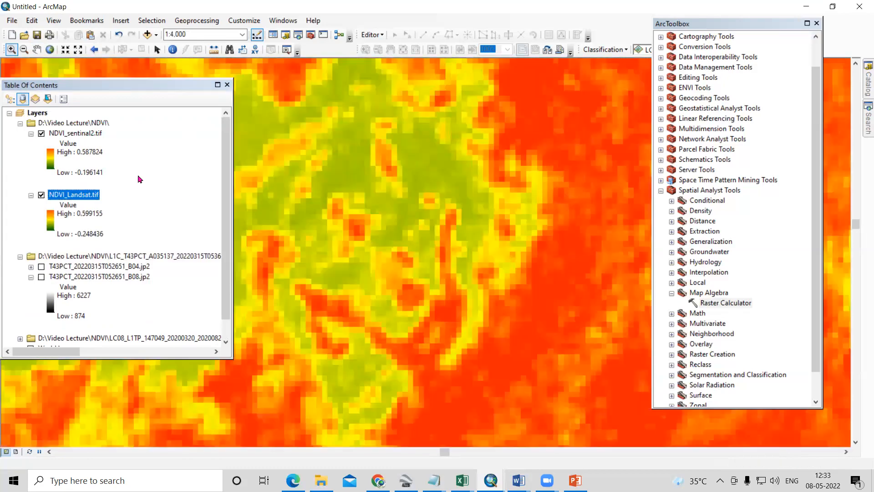
click(40, 133)
click(41, 134)
click(41, 134)
click(41, 133)
click(41, 134)
click(41, 133)
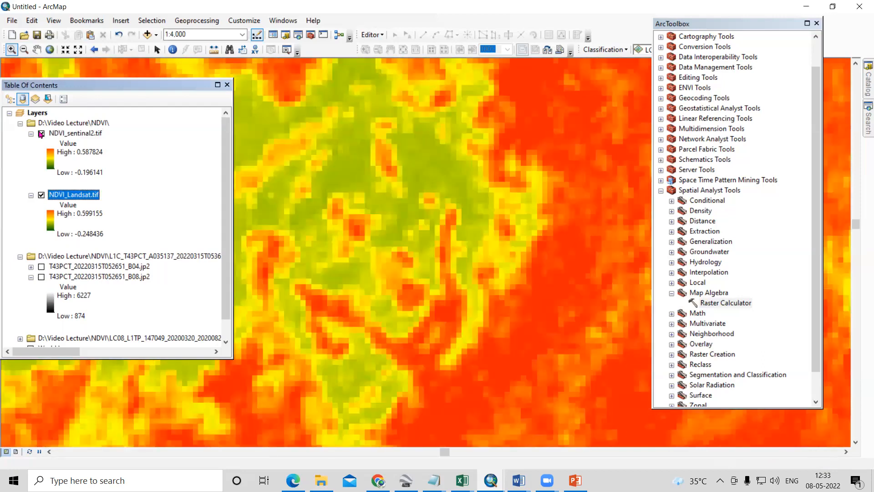
- Check the raster cell size in the source properties of NDVI_sentinal2.tif and NDVI_Landsat.tif
right_click(72, 138)
click(123, 301)
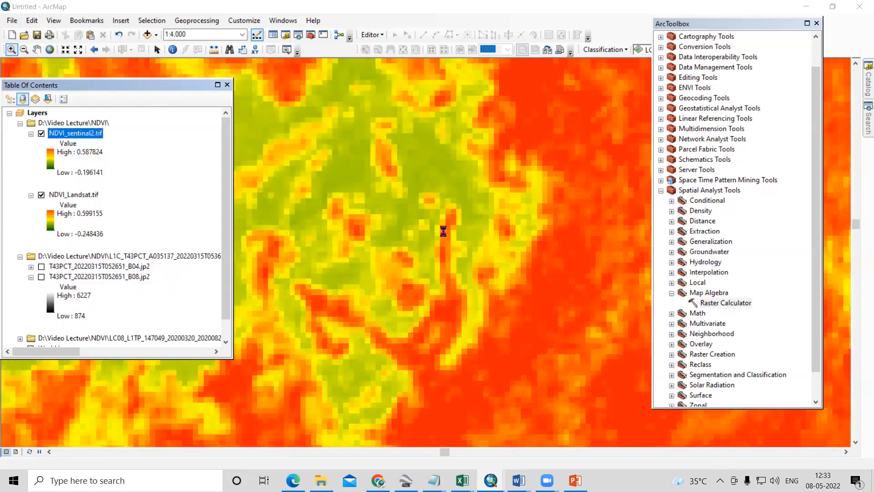
click(296, 120)
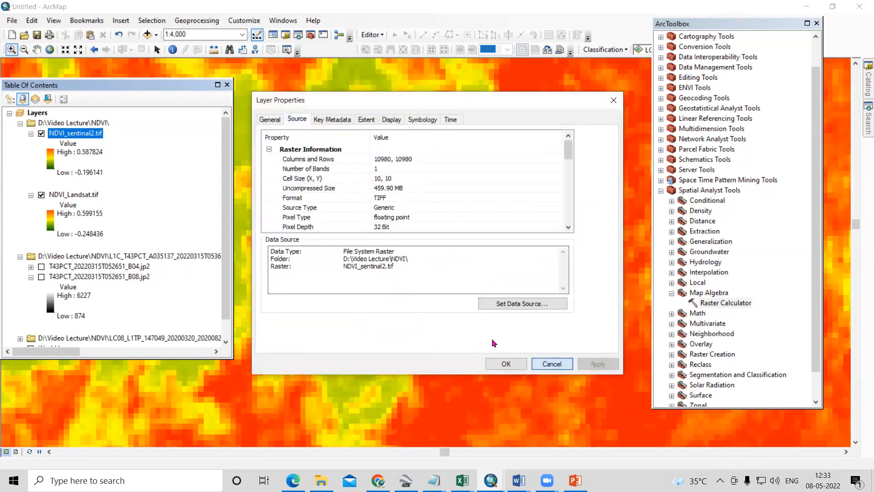
click(552, 364)
right_click(96, 195)
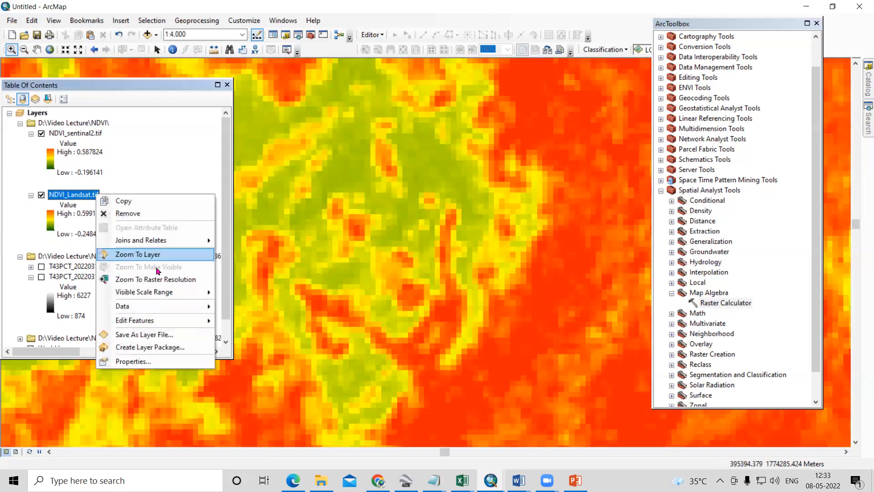
click(145, 360)
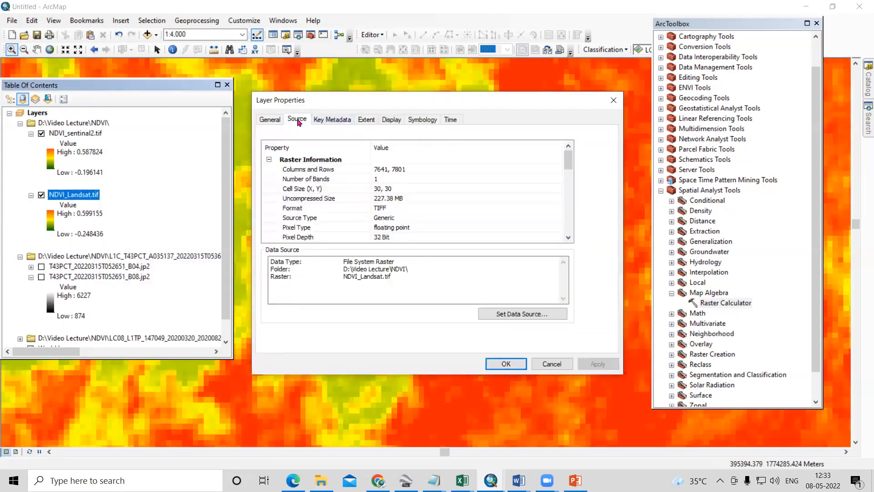
click(380, 189)
click(537, 363)
- Compare the Sentinel-2 and Landsat NDVI layers across the whole scene, toggling the Sentinel-2 layer at 1:800,000
scroll(418, 240, up, 3)
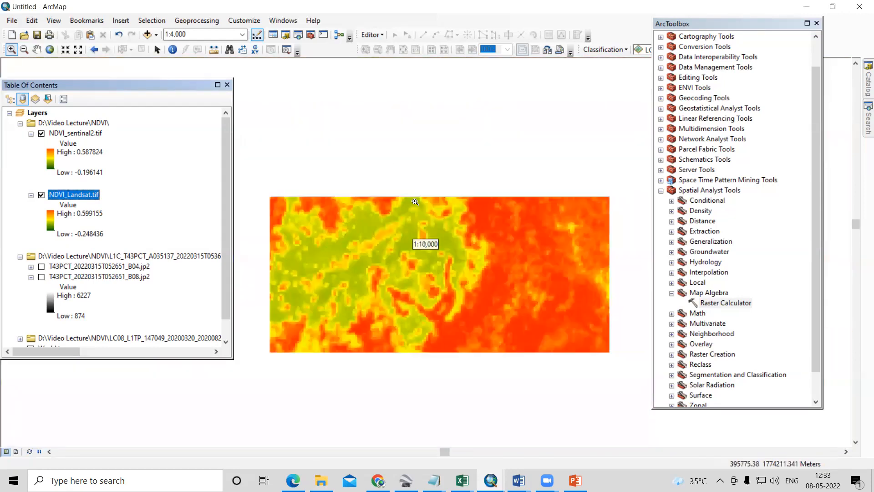
scroll(424, 237, up, 3)
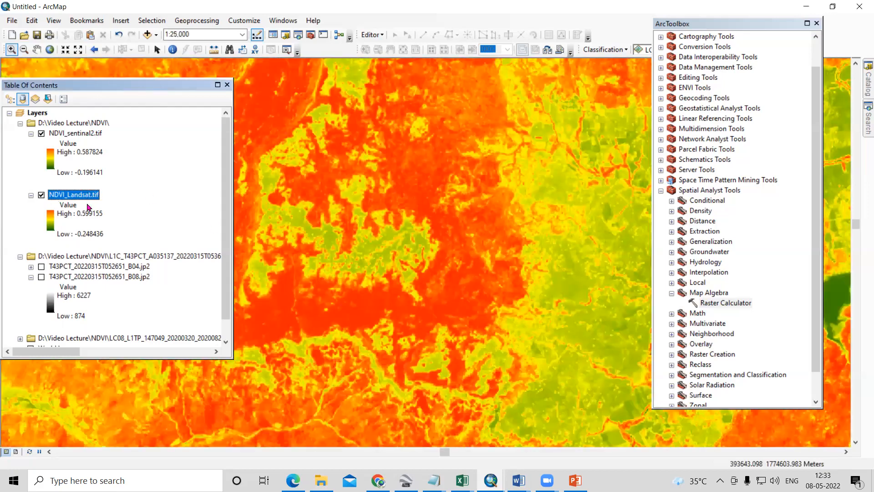
scroll(447, 257, up, 2)
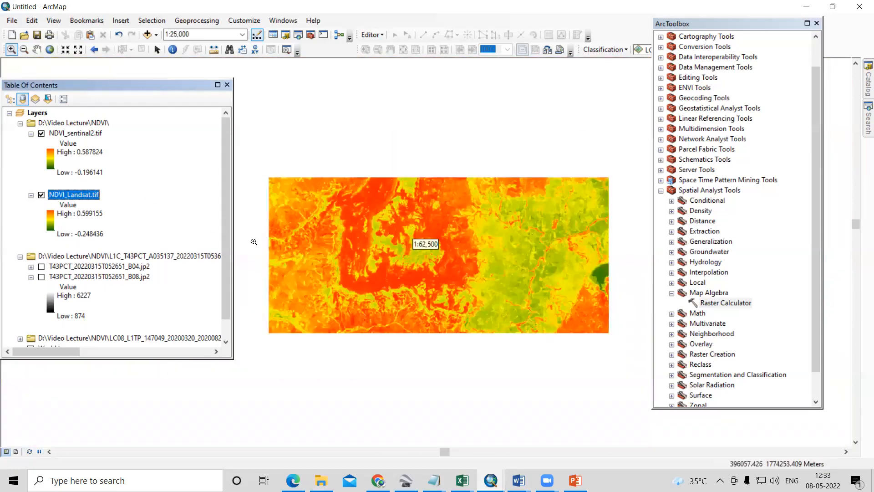
scroll(299, 236, up, 2)
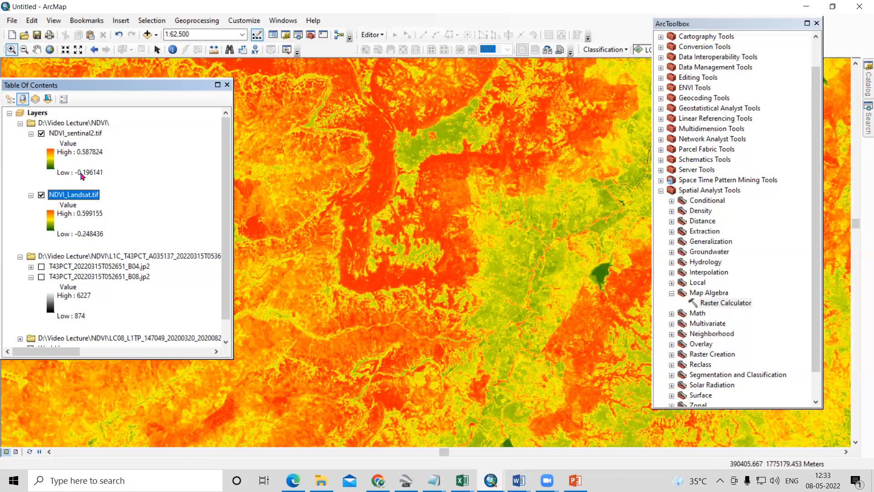
scroll(446, 272, up, 1)
scroll(446, 268, up, 3)
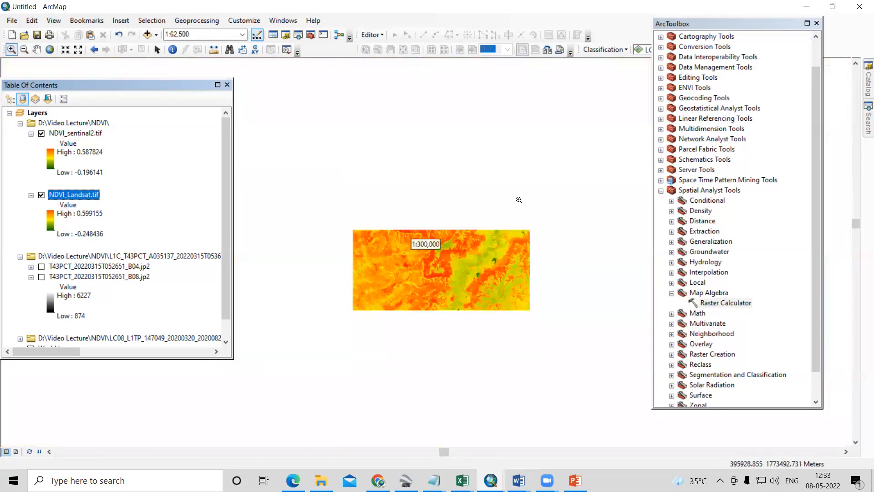
scroll(477, 266, up, 2)
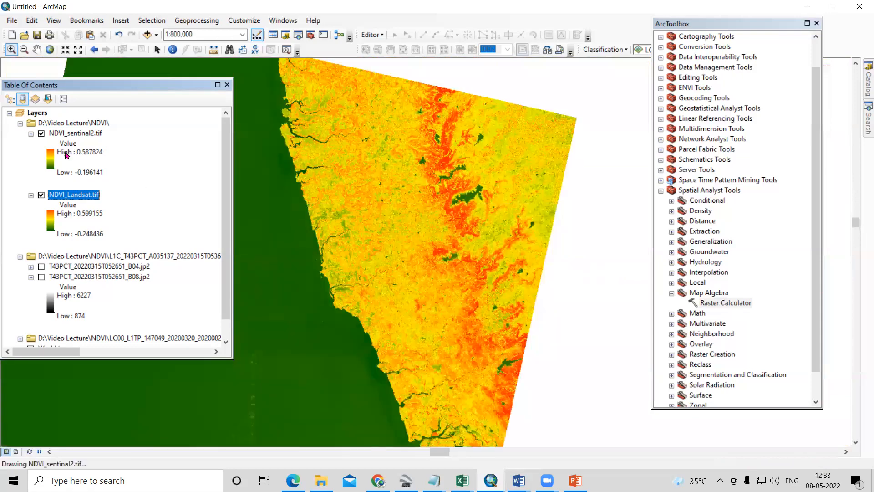
click(40, 133)
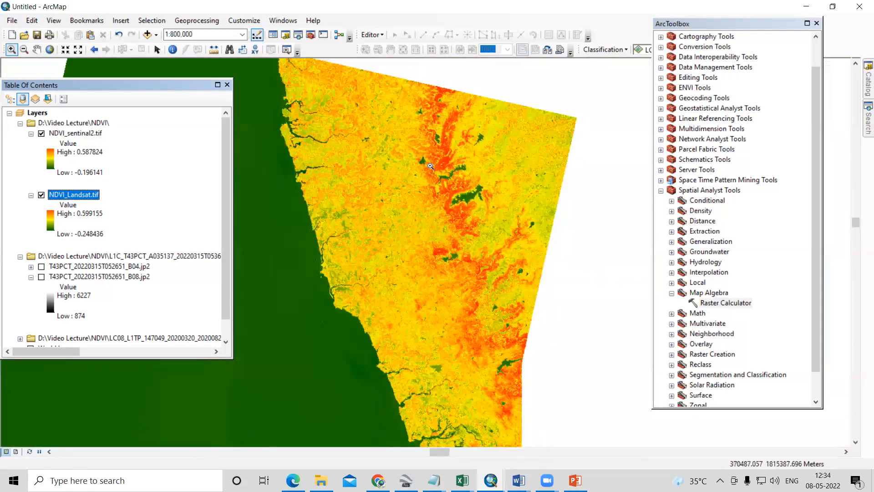
scroll(402, 167, up, 1)
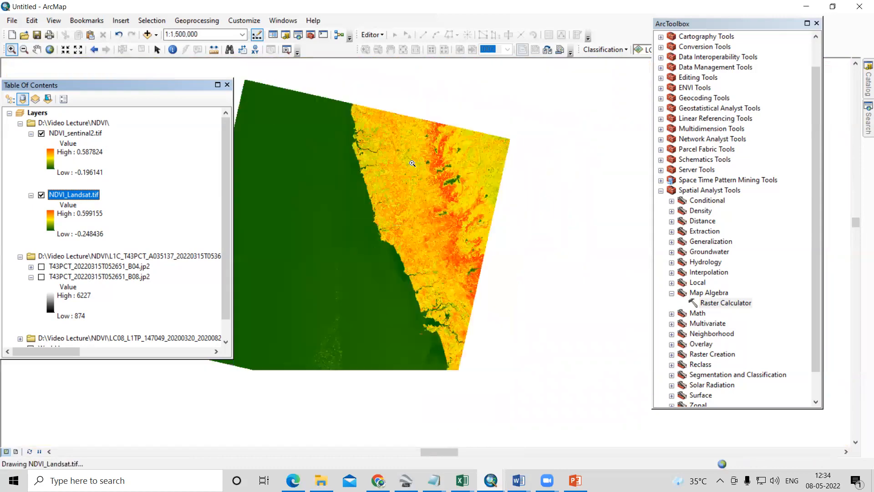